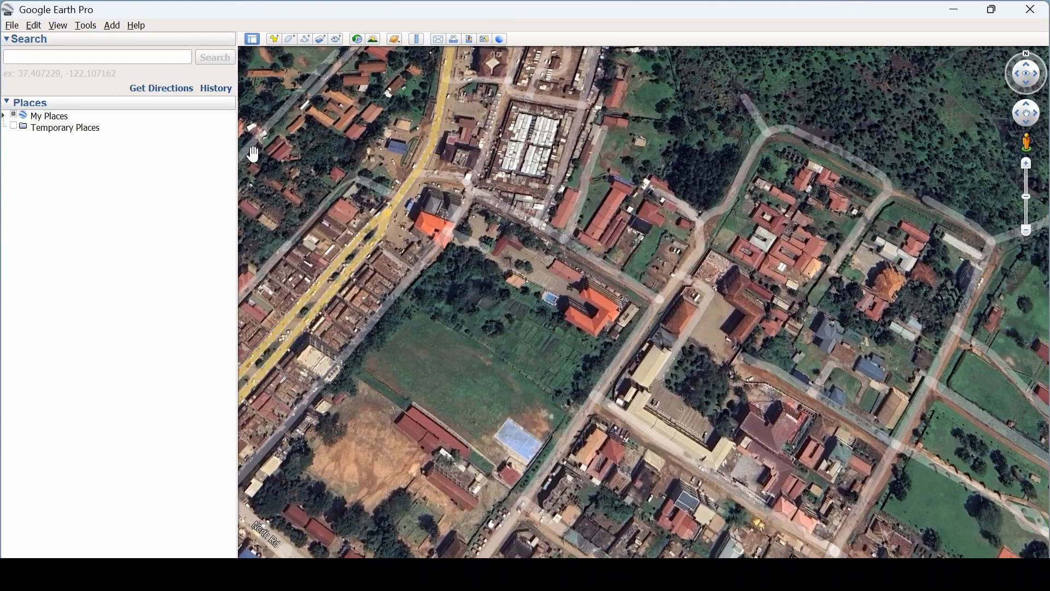
# - Add a placemark named TL1 and position it on the northern stretch of the road, beside the wooded area
pyautogui.click(275, 39)
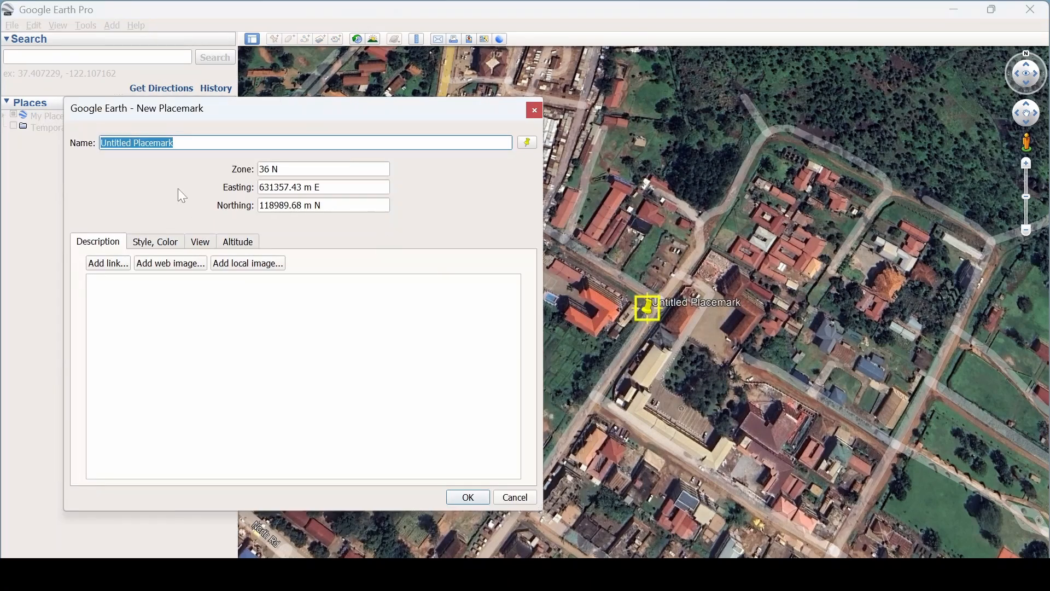
pyautogui.write('TL')
pyautogui.press('BackSpace')
pyautogui.write('L')
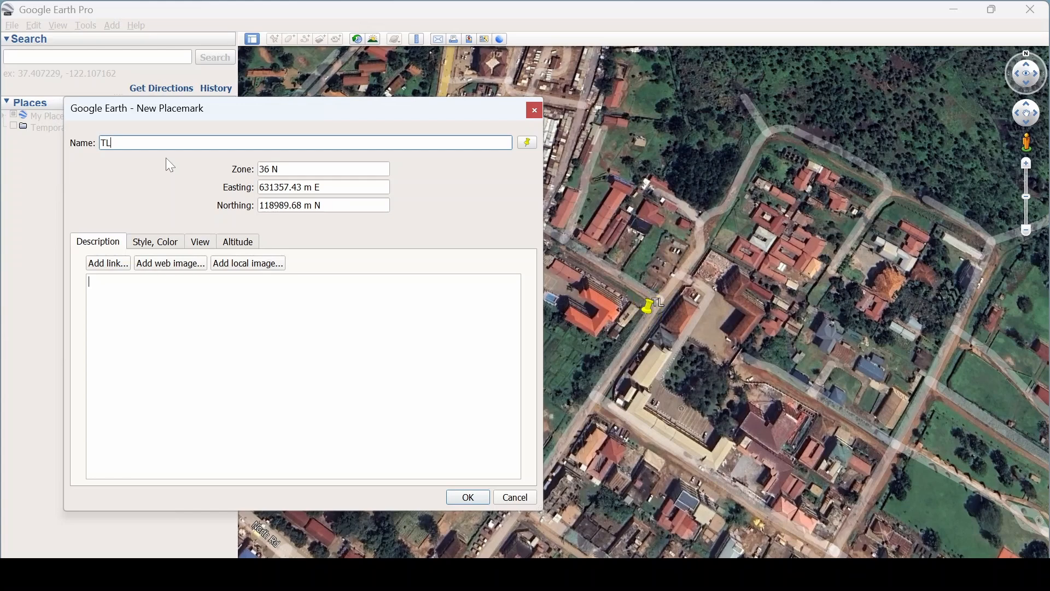
pyautogui.write('1')
pyautogui.moveTo(648, 320); pyautogui.dragTo(721, 210)
# - Launch Excel for recording the placemark coordinates
pyautogui.press('super')
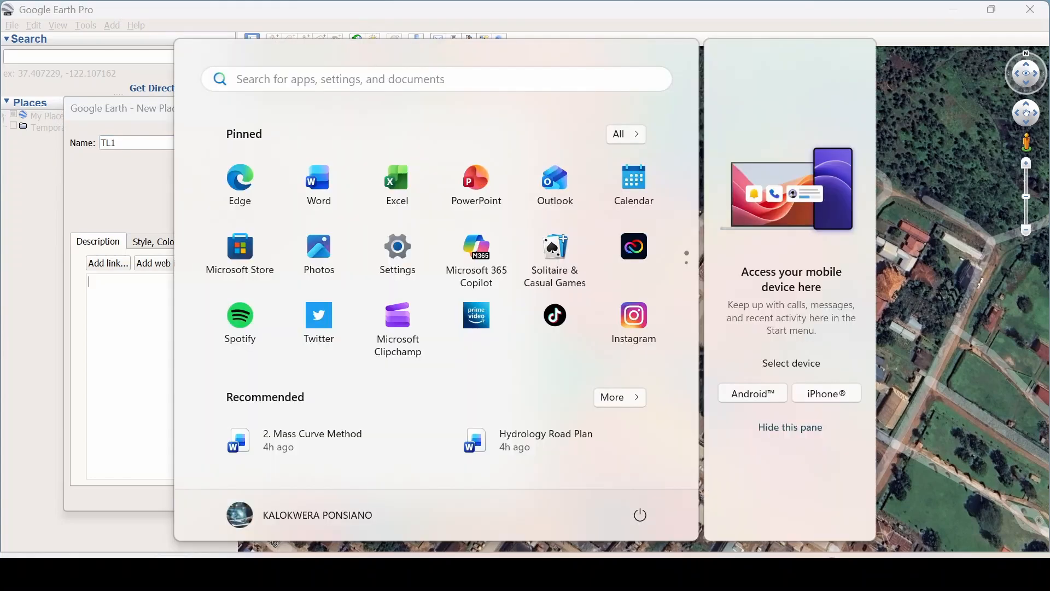
pyautogui.write('EXCEL')
pyautogui.press('Return')
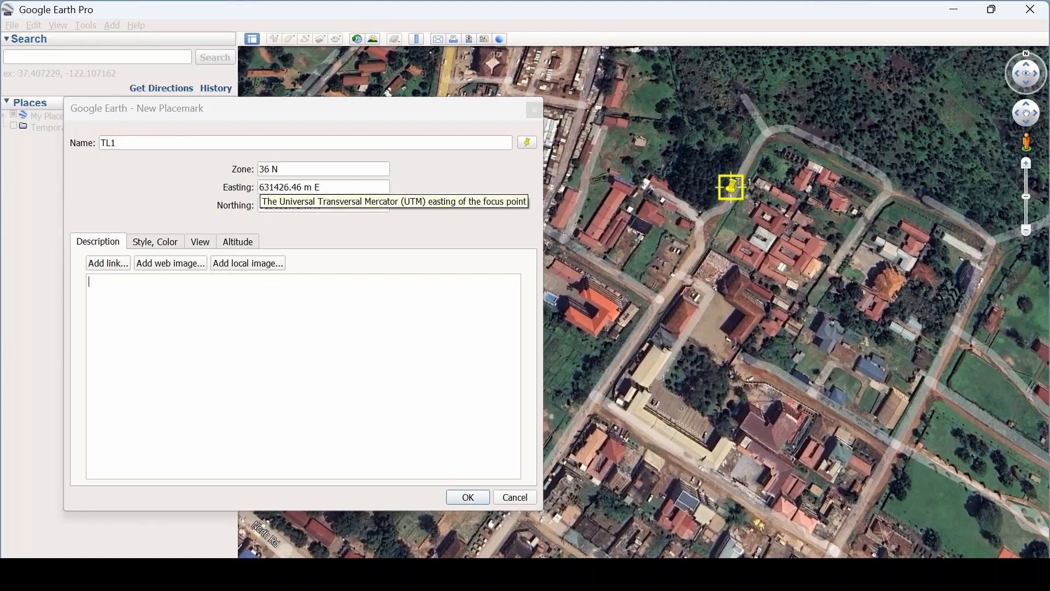
# - Copy TL1's easting and northing from its placemark properties into cells B2 and C2 of the Excel workbook
pyautogui.moveTo(260, 187); pyautogui.dragTo(323, 188)
pyautogui.rightClick(278, 187)
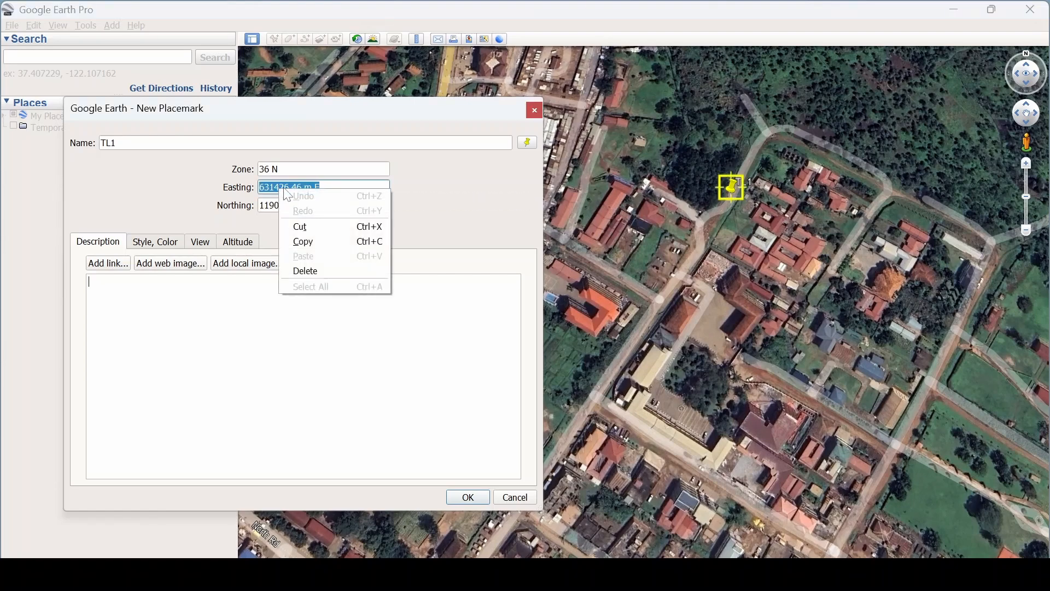
pyautogui.click(316, 239)
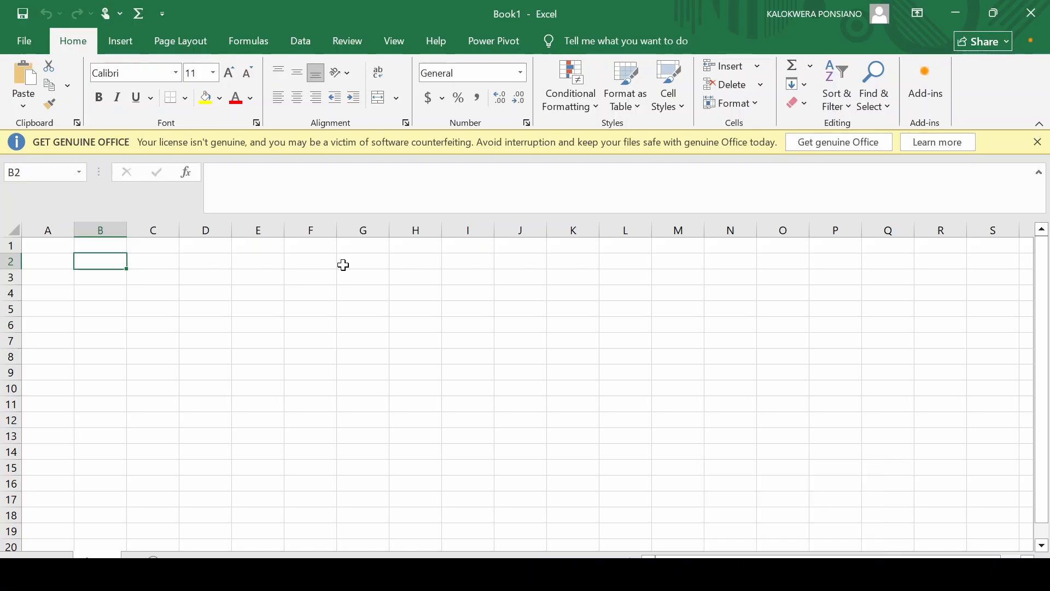
pyautogui.hotkey('ctrl', 'v')
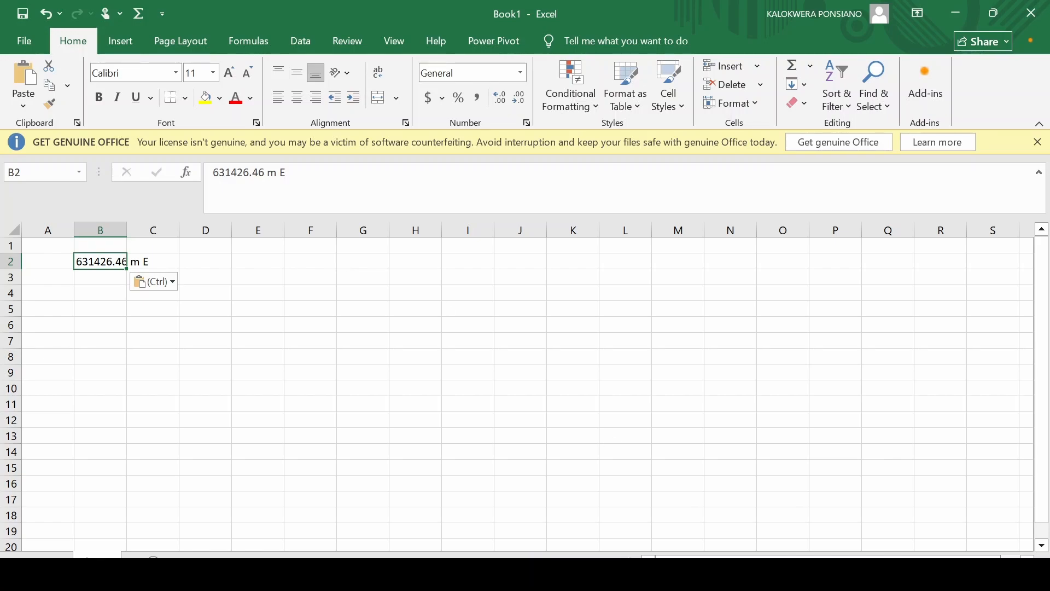
pyautogui.hotkey('alt', 'Tab')
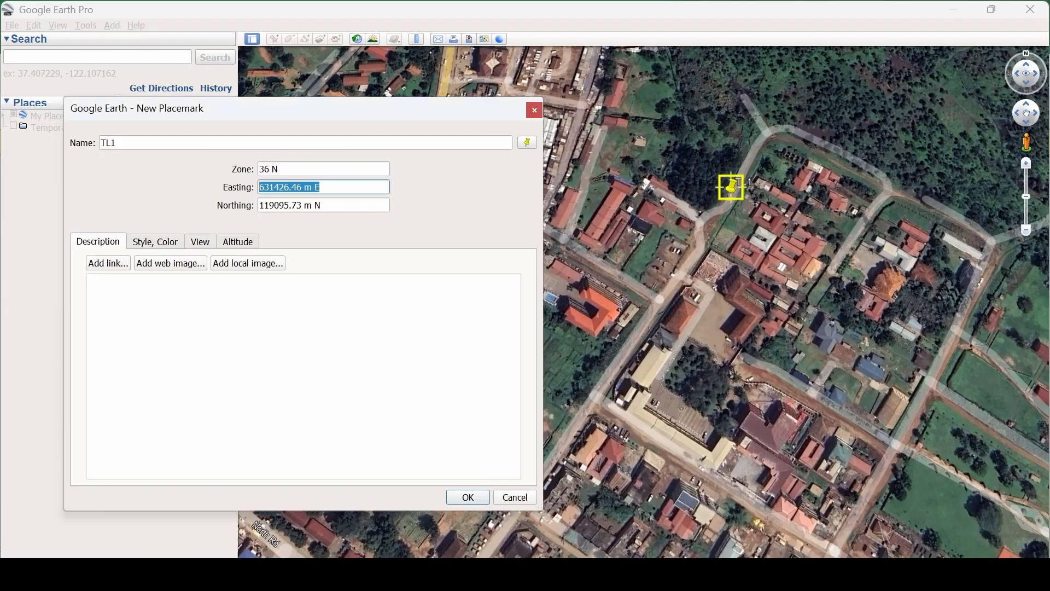
pyautogui.press('Tab')
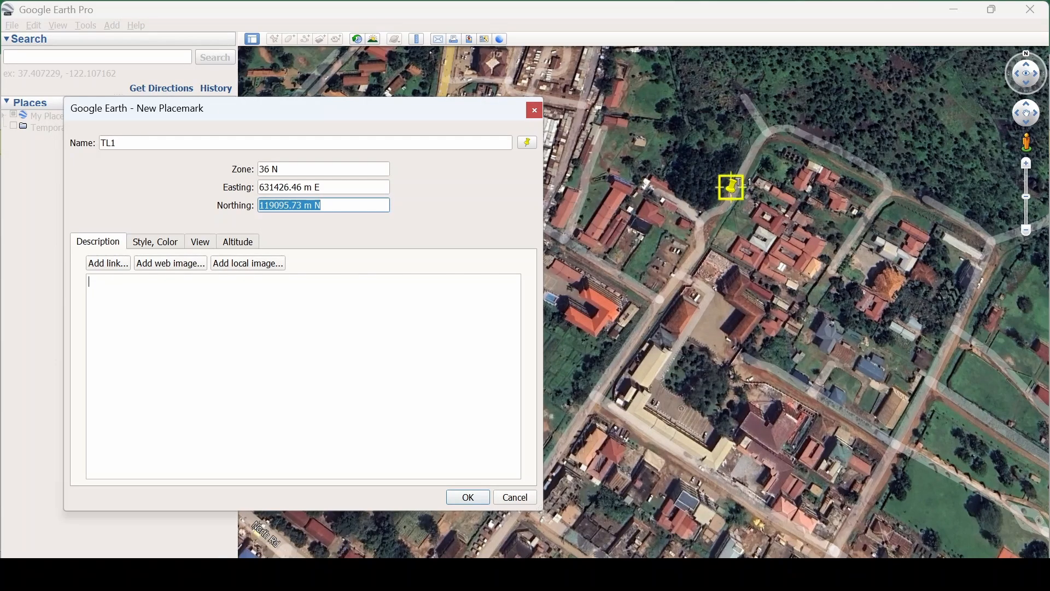
pyautogui.rightClick(297, 205)
pyautogui.click(329, 254)
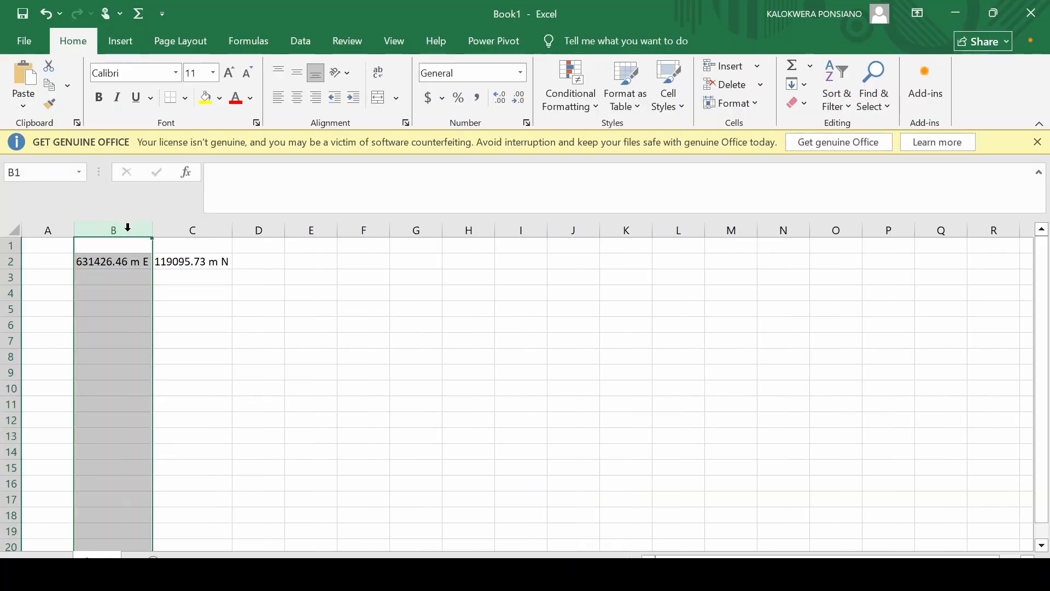
# - Enter TL1 as the label in cell A2, and switch back to Google Earth Pro to save the placemark
pyautogui.click(37, 262)
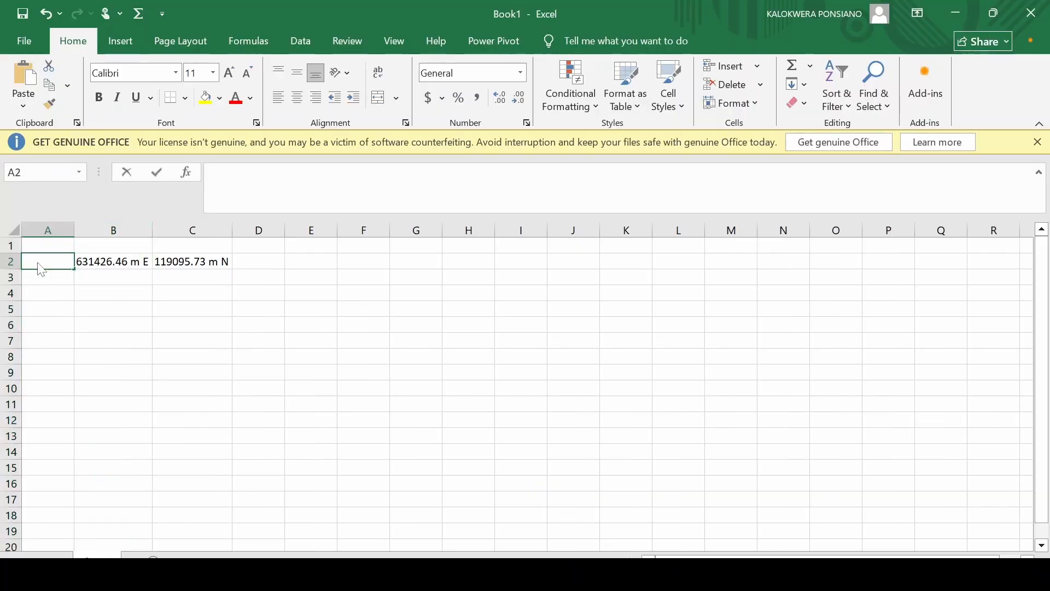
pyautogui.write('TL1')
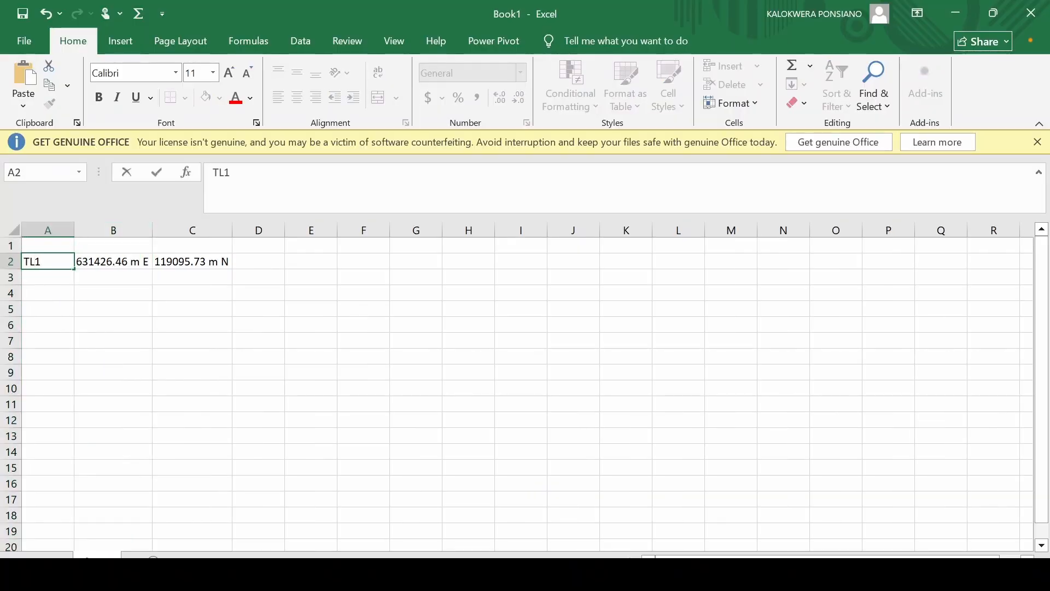
pyautogui.press('Return')
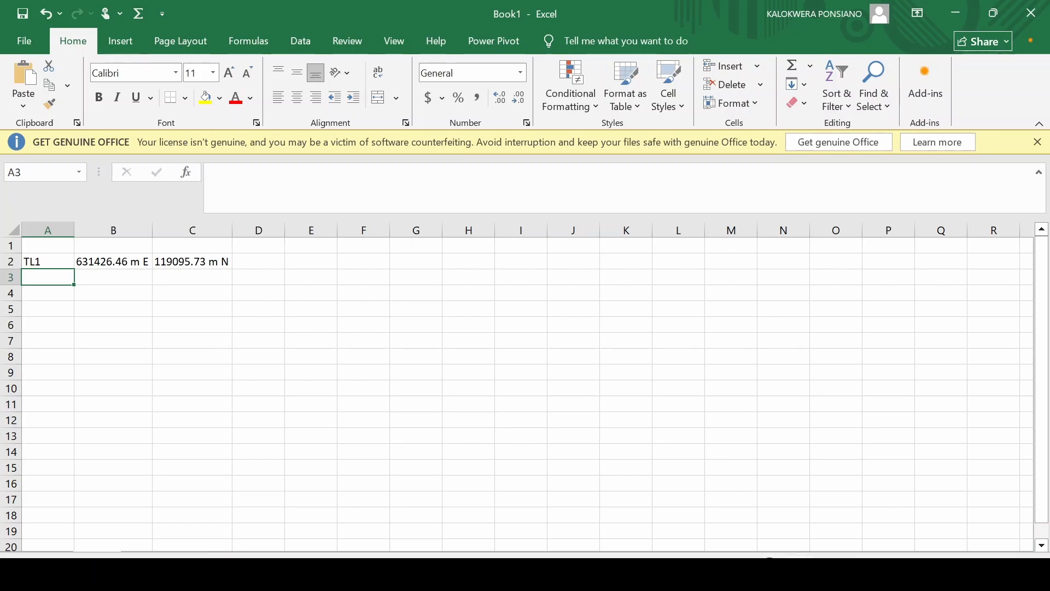
pyautogui.hotkey('alt', 'Tab')
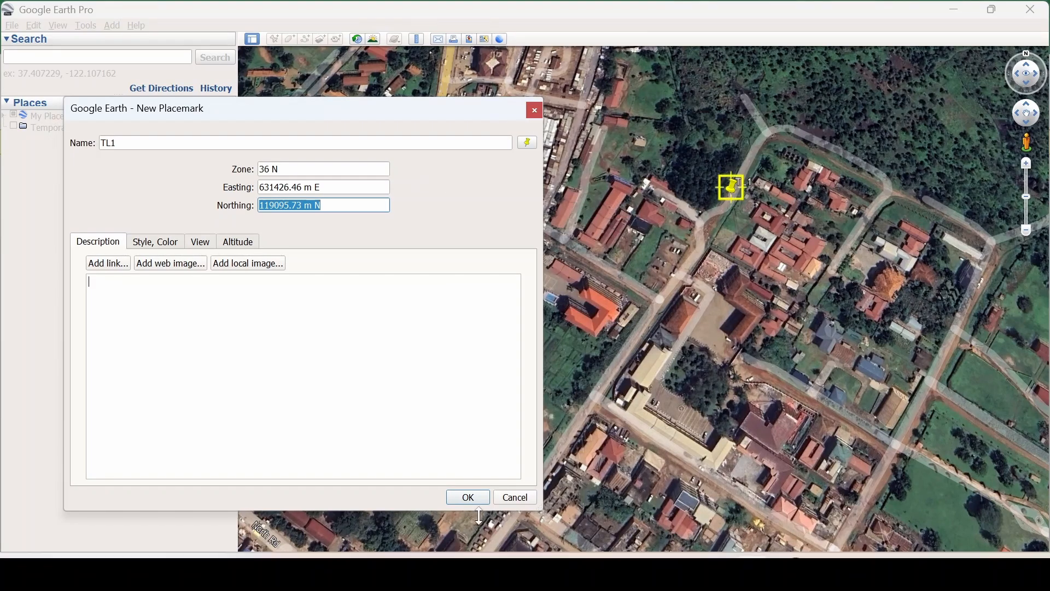
pyautogui.click(468, 499)
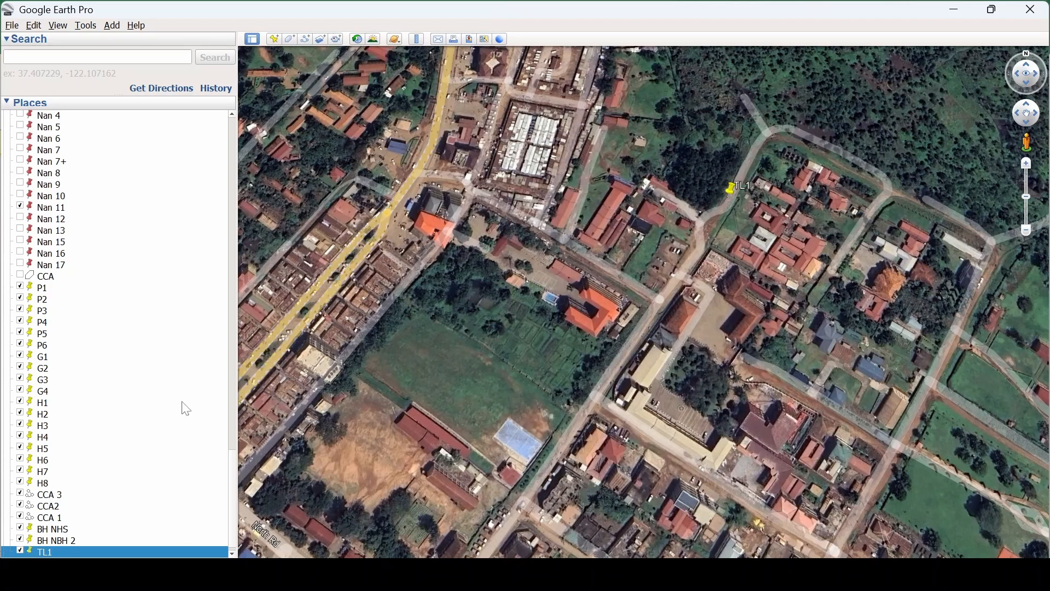
# - Add a second placemark named TL2 on the same road, southwest of TL1 beside the long pale-roofed building
pyautogui.click(275, 39)
pyautogui.write('T')
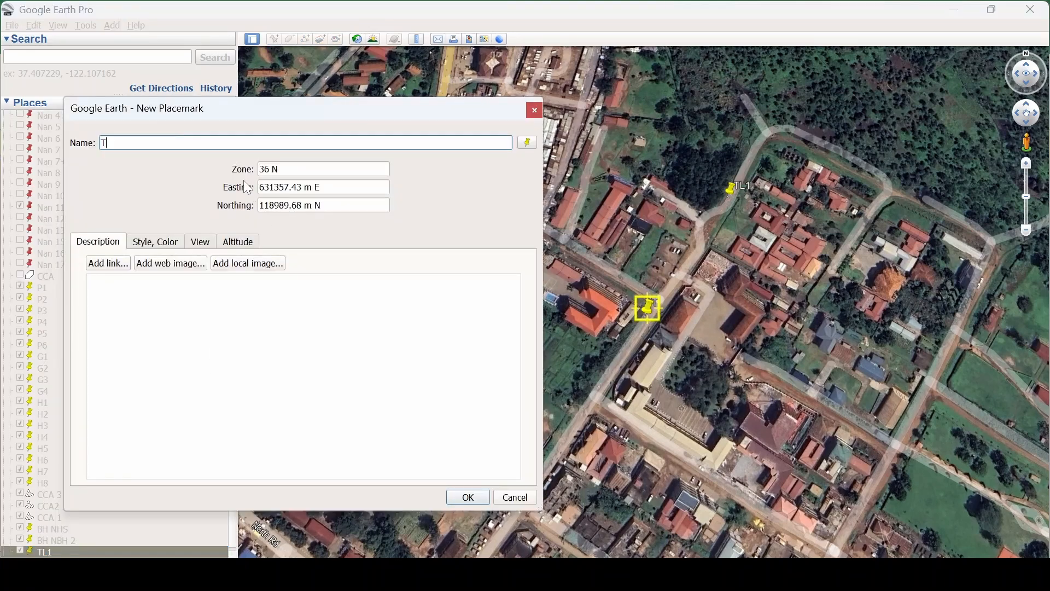
pyautogui.write('L2')
pyautogui.moveTo(649, 313); pyautogui.dragTo(619, 383)
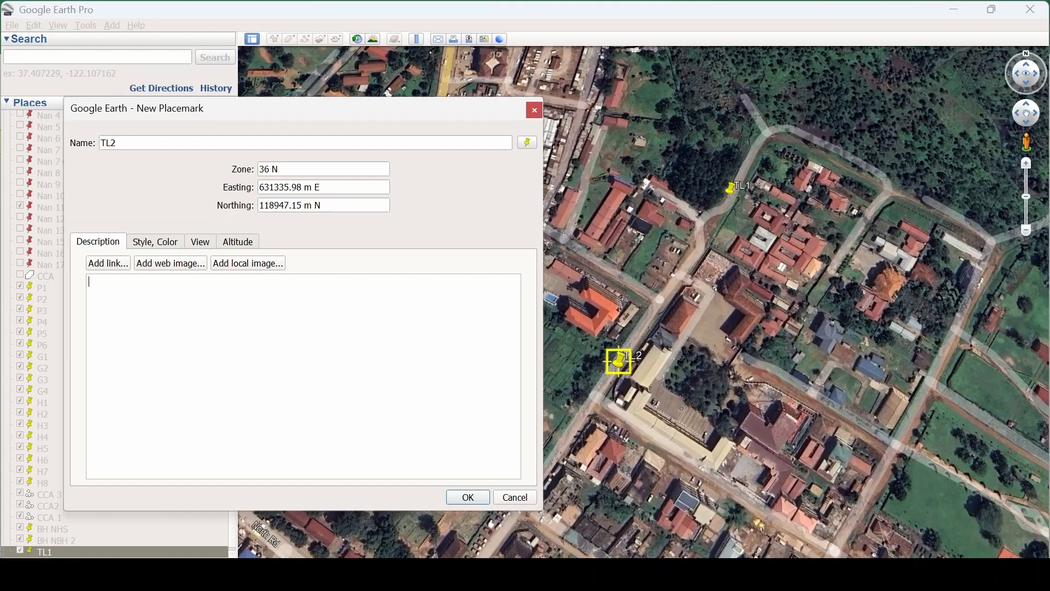
# - Copy TL2's easting, 631335.98 m E, from the placemark properties into cell B3 in Excel
pyautogui.moveTo(260, 187); pyautogui.dragTo(321, 188)
pyautogui.rightClick(316, 191)
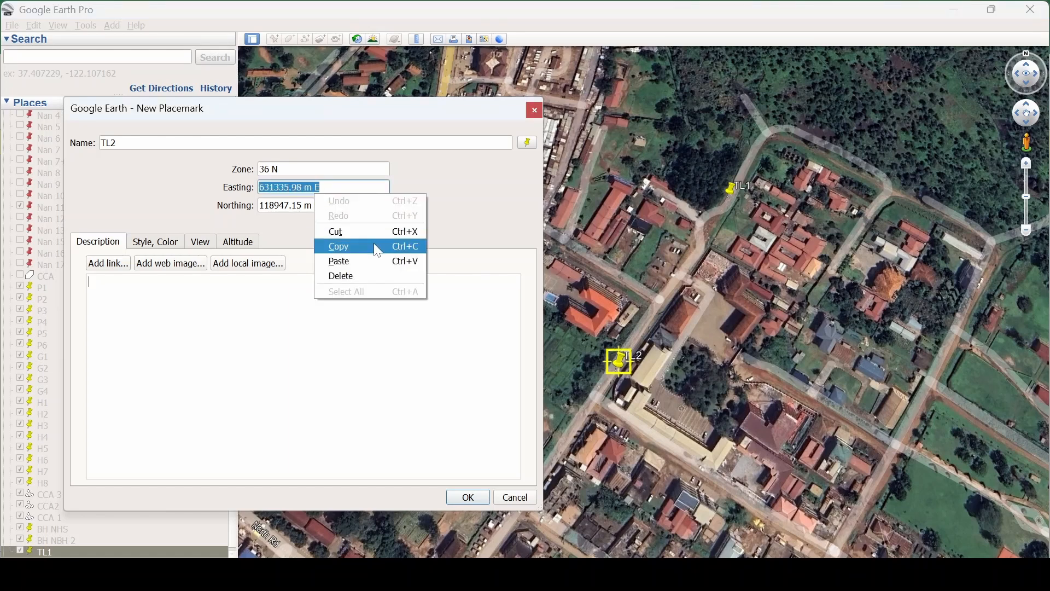
pyautogui.click(356, 246)
pyautogui.hotkey('alt', 'Tab')
pyautogui.click(104, 279)
pyautogui.hotkey('ctrl', 'v')
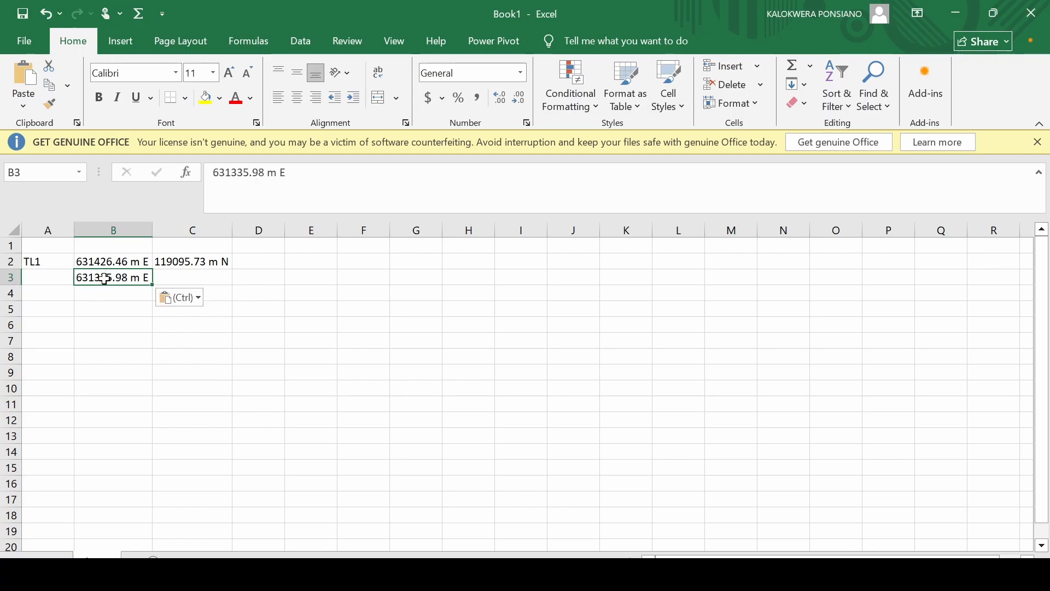
# - Copy TL2's northing, 118947.15 m N, from the Google Earth placemark properties into cell C3 in Excel
pyautogui.hotkey('alt', 'Tab')
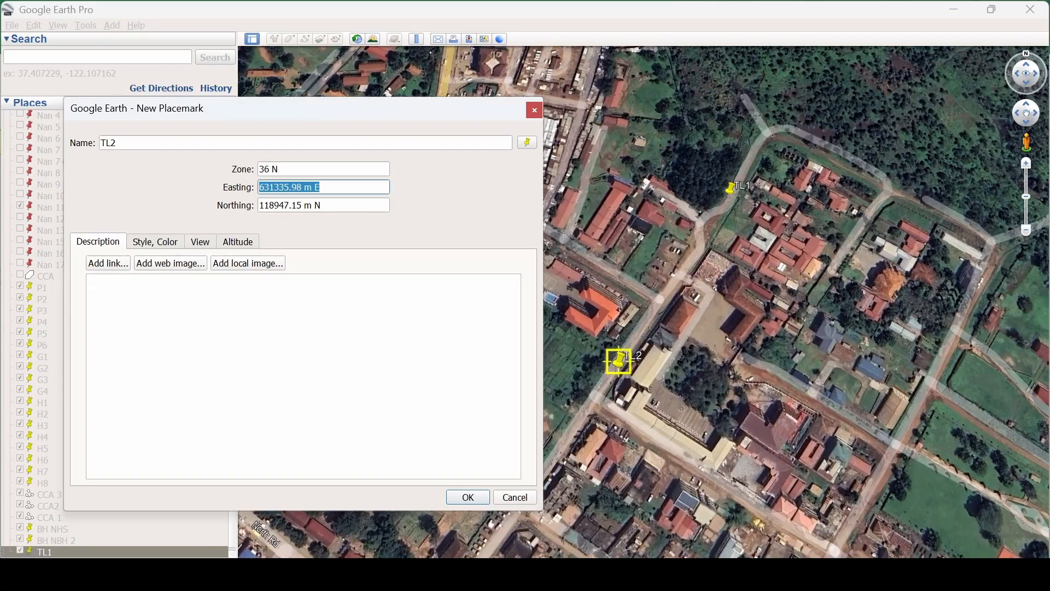
pyautogui.moveTo(260, 206); pyautogui.dragTo(323, 206)
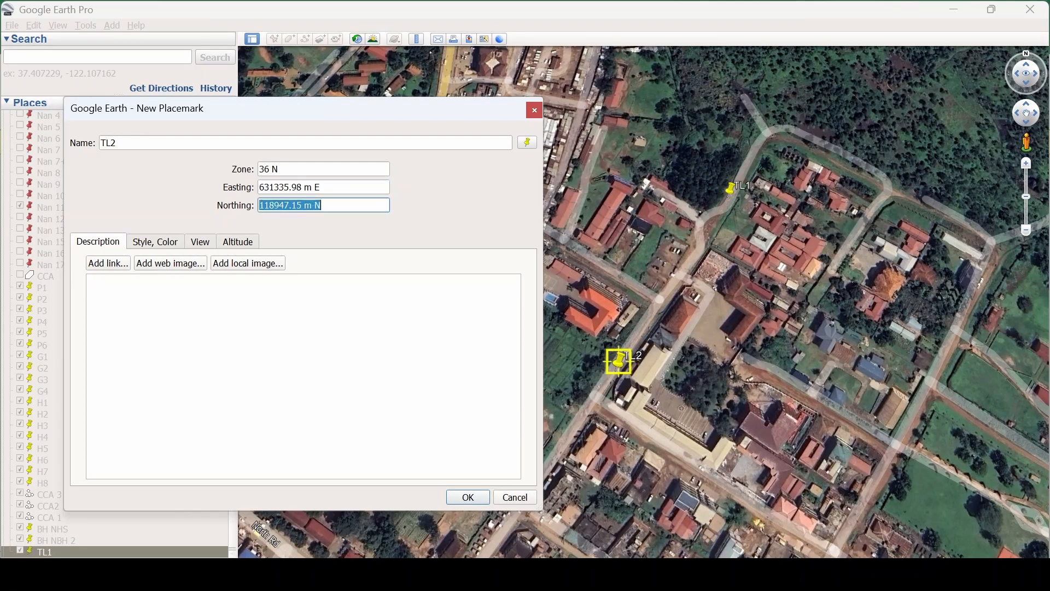
pyautogui.rightClick(315, 207)
pyautogui.click(347, 262)
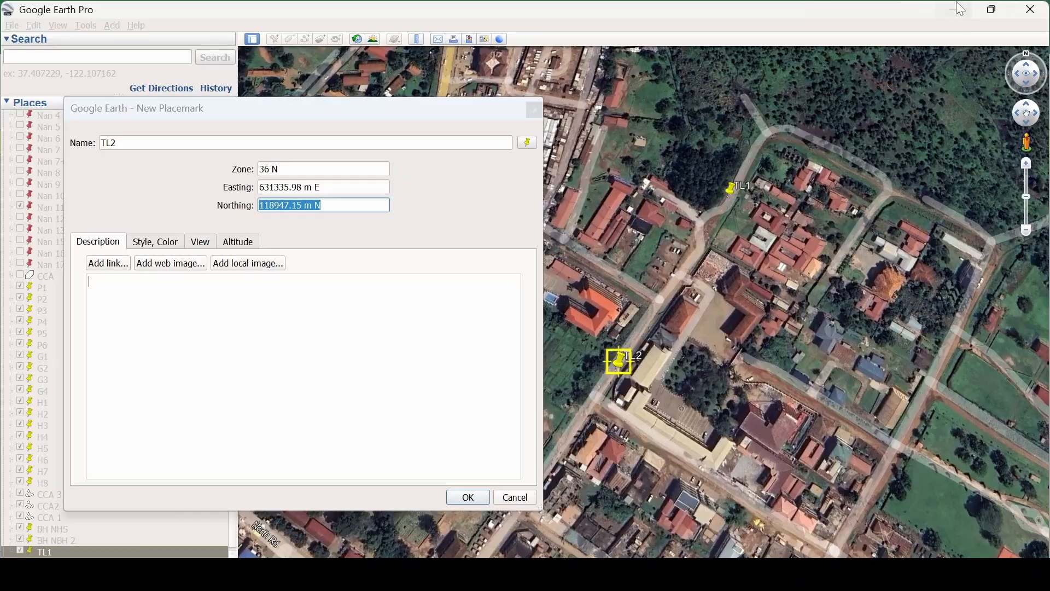
pyautogui.hotkey('alt', 'Tab')
pyautogui.hotkey('ctrl', 'v')
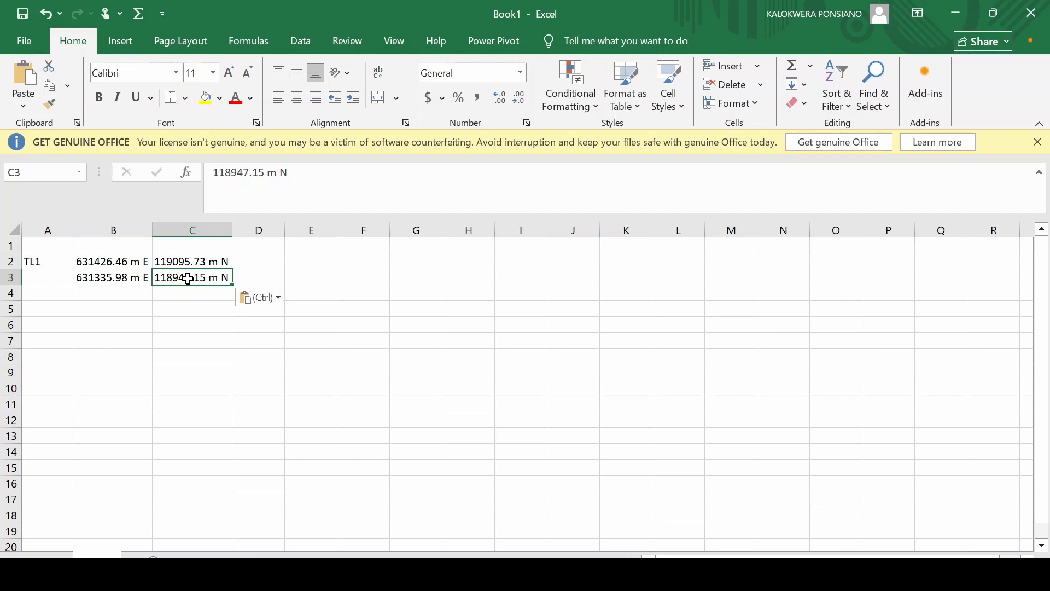
# - Switch to Google Earth Pro, turn on Temporary Places and create a folder named TL inside it
pyautogui.click(956, 12)
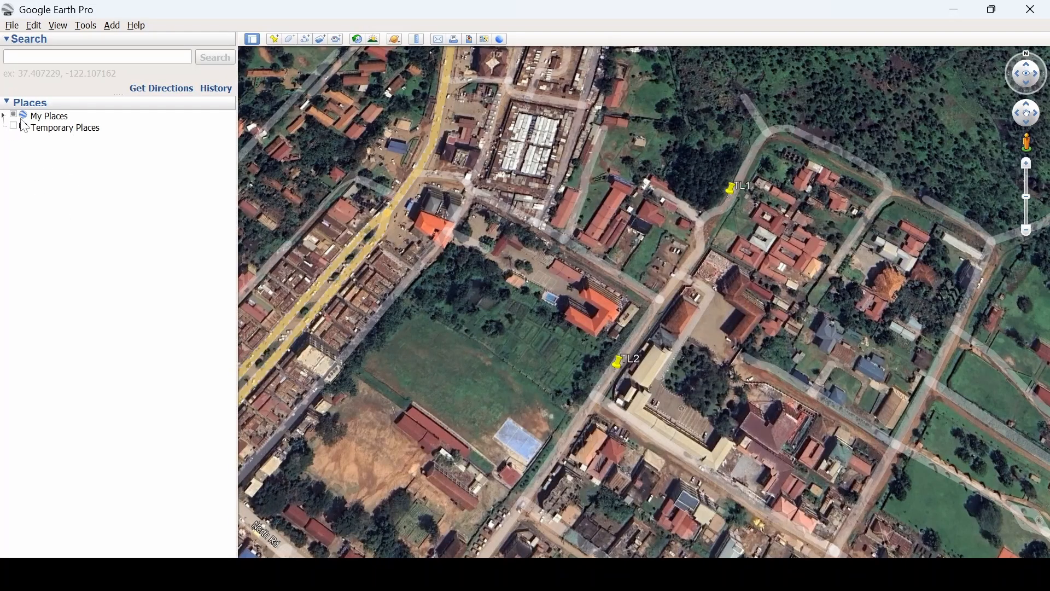
pyautogui.click(14, 125)
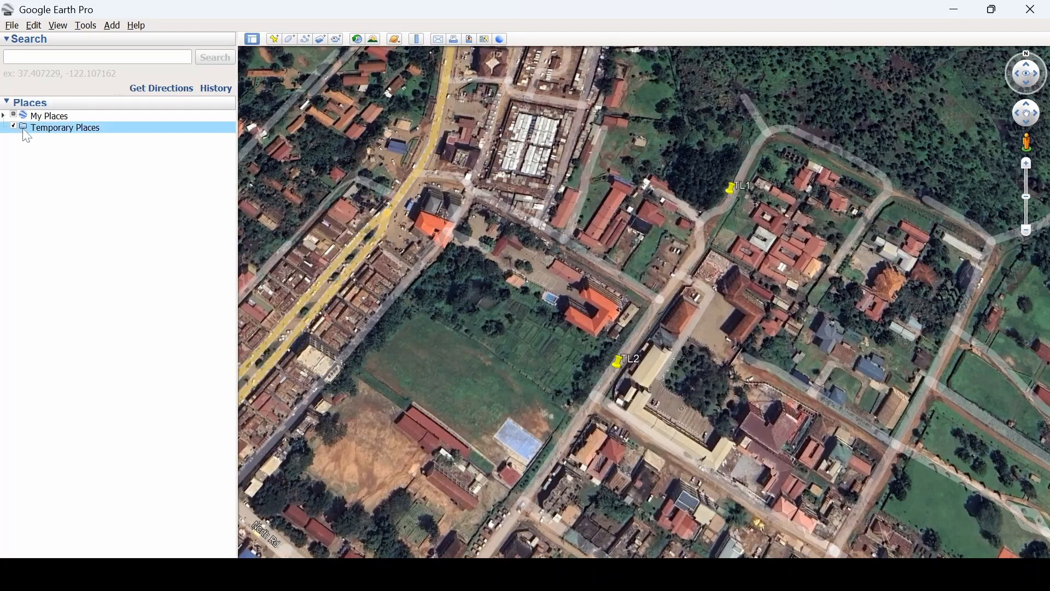
pyautogui.rightClick(42, 128)
pyautogui.moveTo(112, 136)
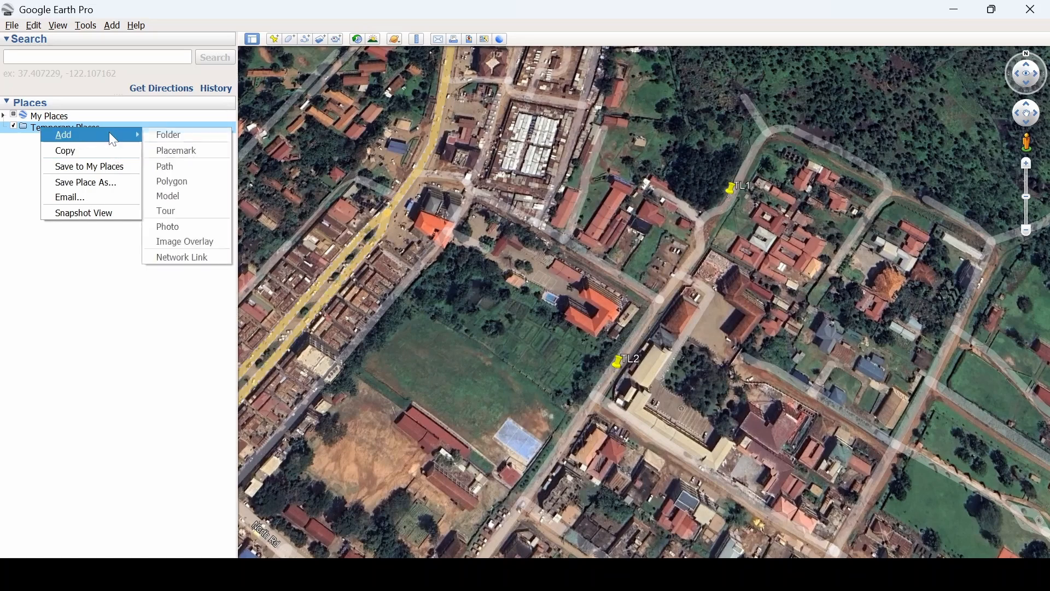
pyautogui.click(168, 134)
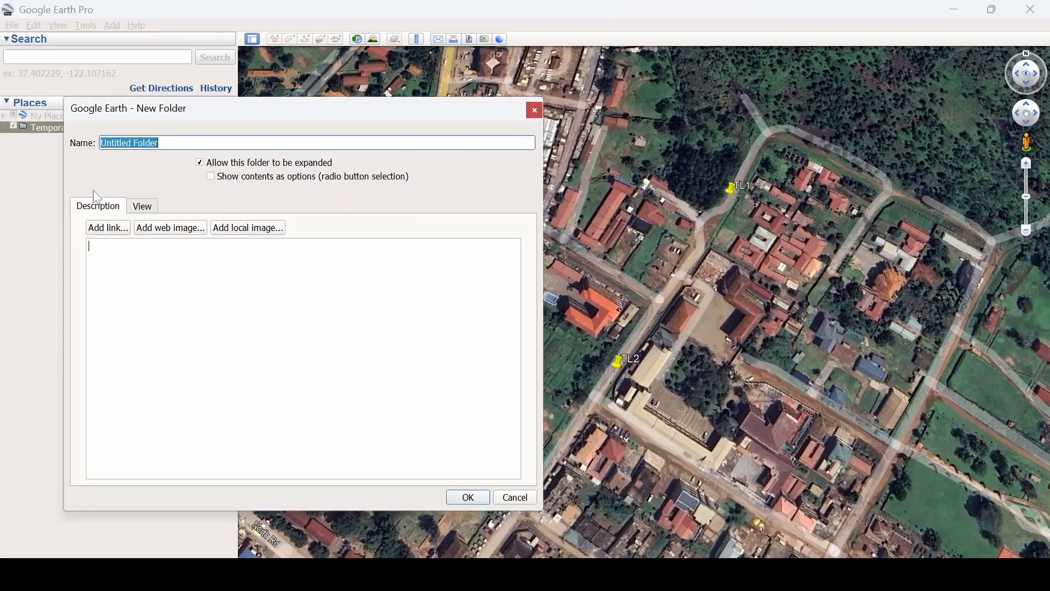
pyautogui.write('TL')
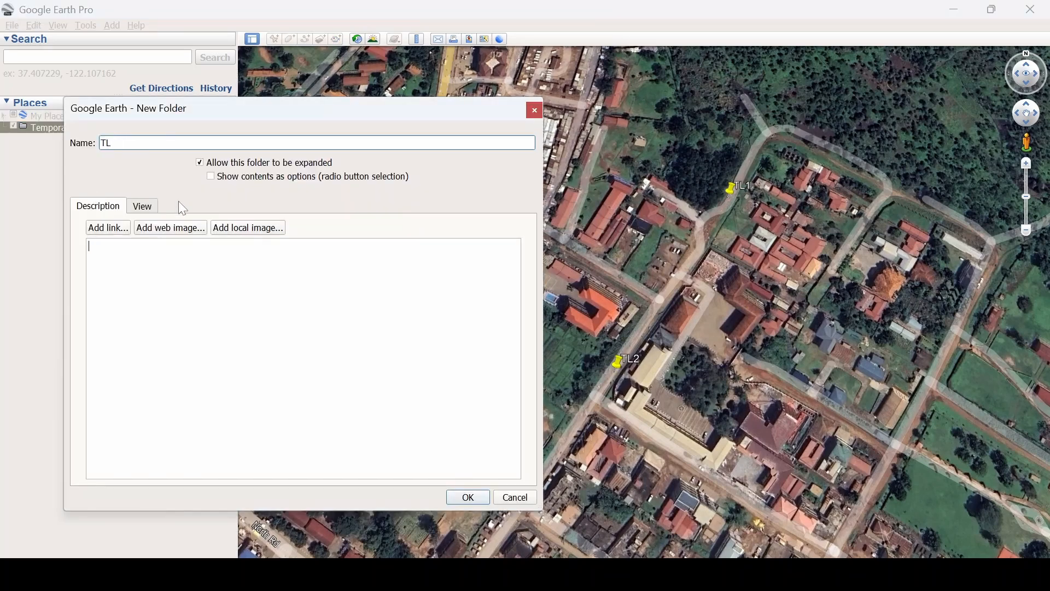
pyautogui.press('Return')
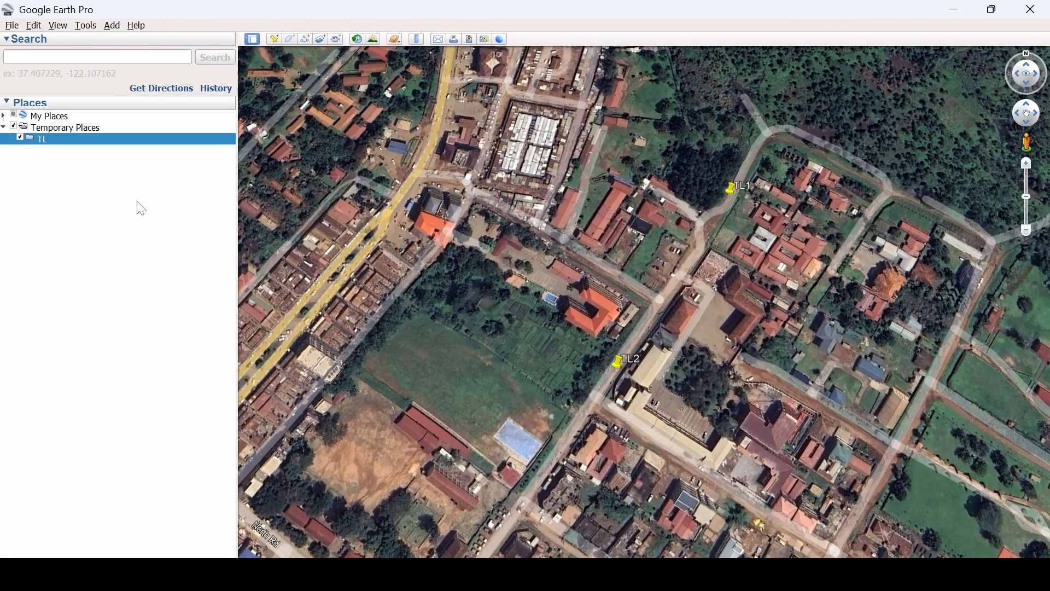
pyautogui.rightClick(110, 140)
pyautogui.click(93, 140)
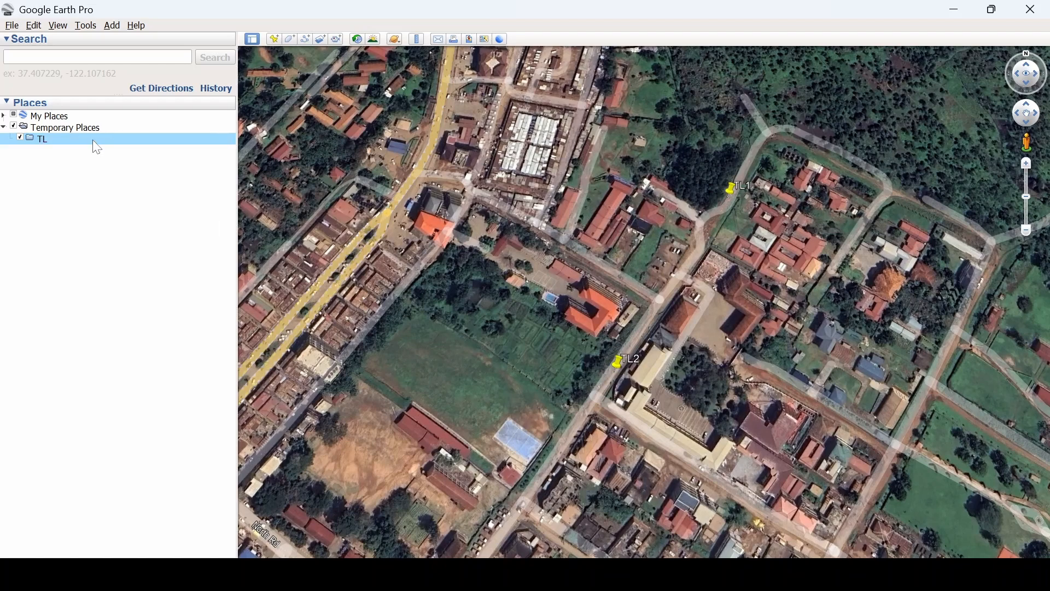
pyautogui.rightClick(94, 142)
pyautogui.moveTo(140, 146)
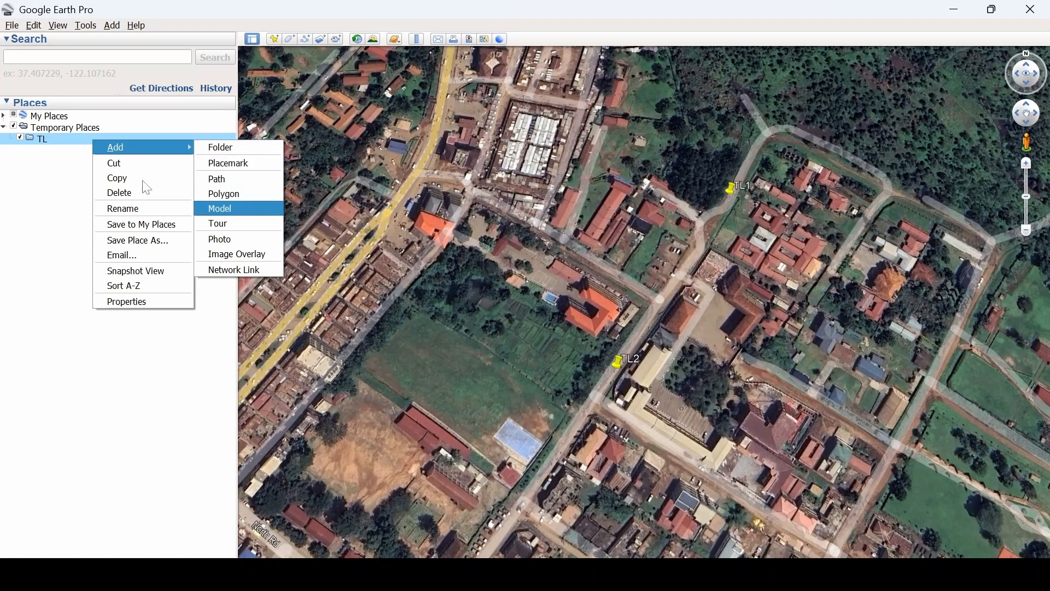
pyautogui.click(59, 167)
# - Start a new path in the TL folder and trace the road from its northern end past TL1 and TL2 to the junction southwest of TL2
pyautogui.click(71, 141)
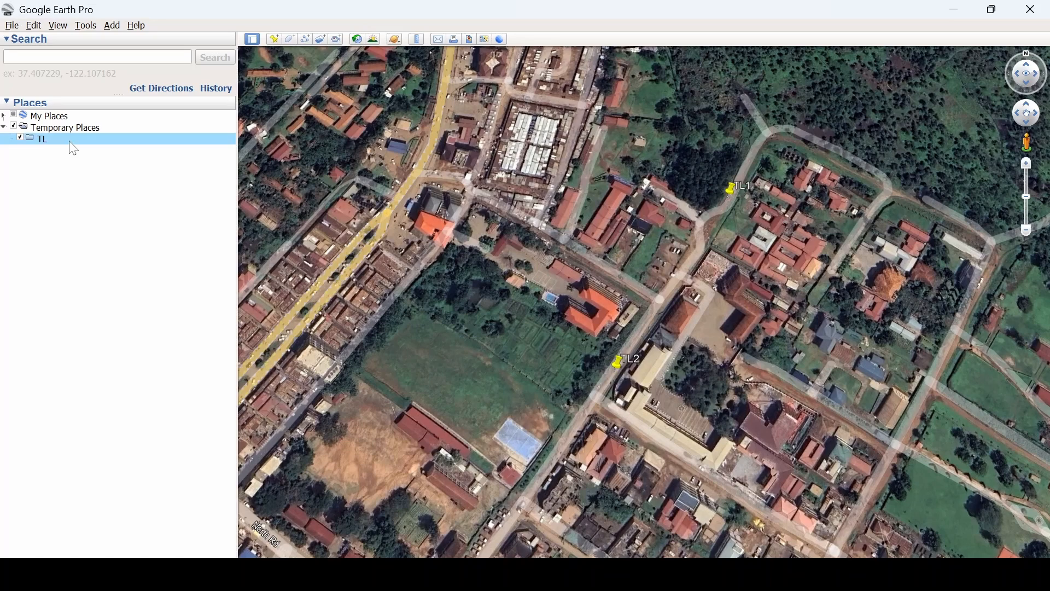
pyautogui.click(309, 43)
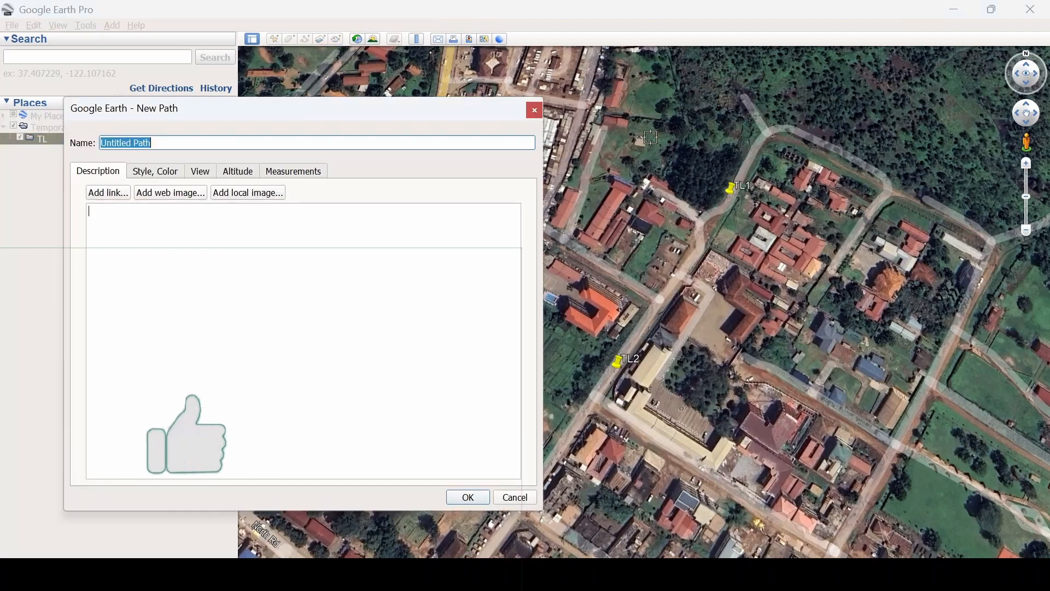
pyautogui.click(742, 90)
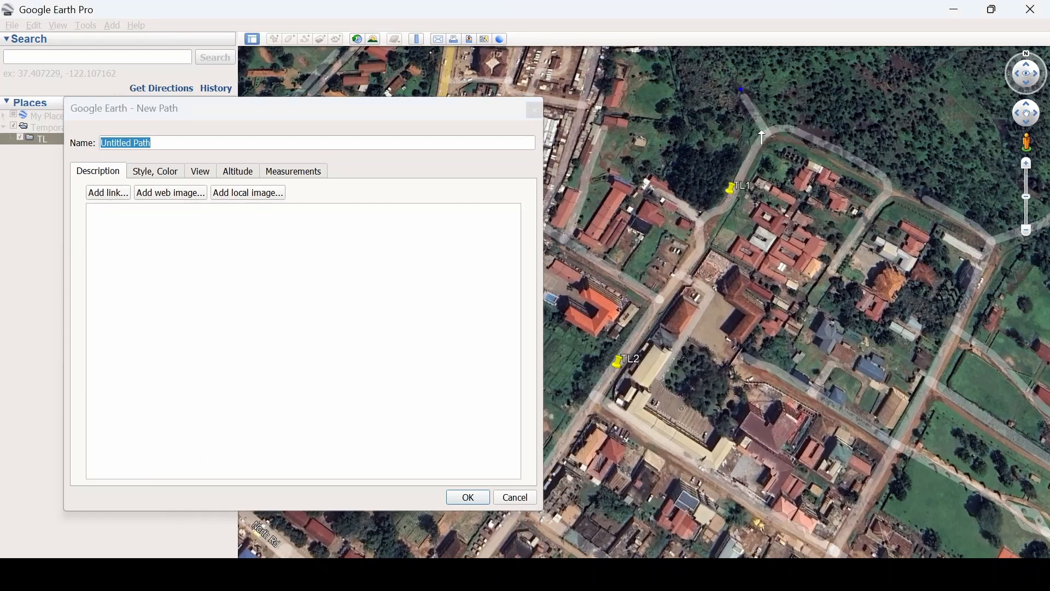
pyautogui.click(762, 129)
pyautogui.click(746, 161)
pyautogui.click(725, 187)
pyautogui.click(699, 219)
pyautogui.click(693, 252)
pyautogui.click(674, 278)
pyautogui.click(648, 311)
pyautogui.click(623, 353)
pyautogui.click(591, 391)
# - Extend the path a short way southwest along the road, and end it northwest of the road at the edge of the green field
pyautogui.scroll(-3, 591, 390)
pyautogui.scroll(2, 660, 360)
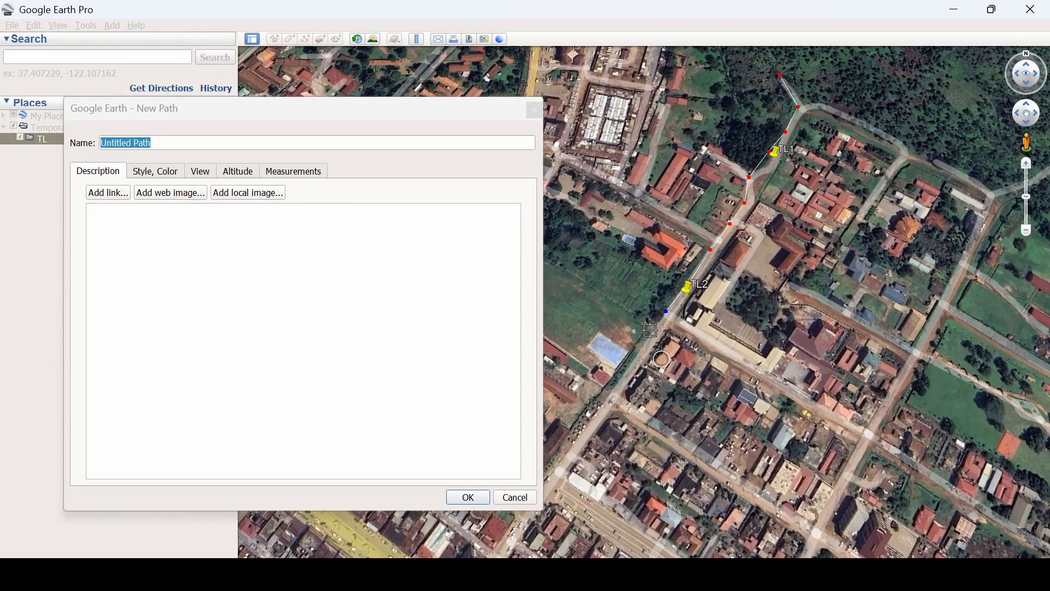
pyautogui.click(650, 320)
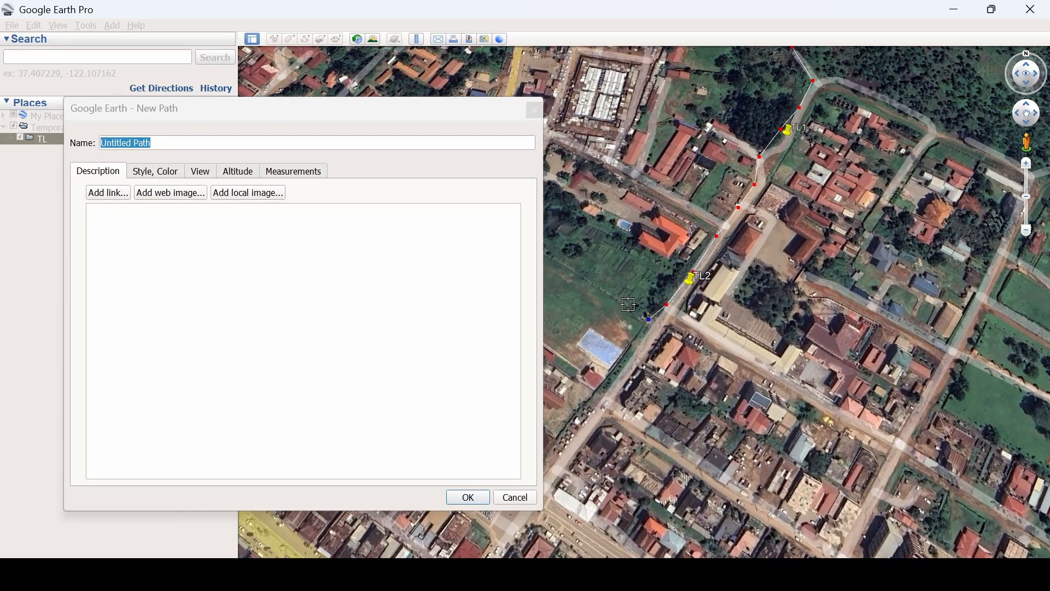
pyautogui.click(628, 305)
# - Name the path TL, set its line color to light blue #55aaff and its width to 3, and save it
pyautogui.click(95, 132)
pyautogui.write('TL')
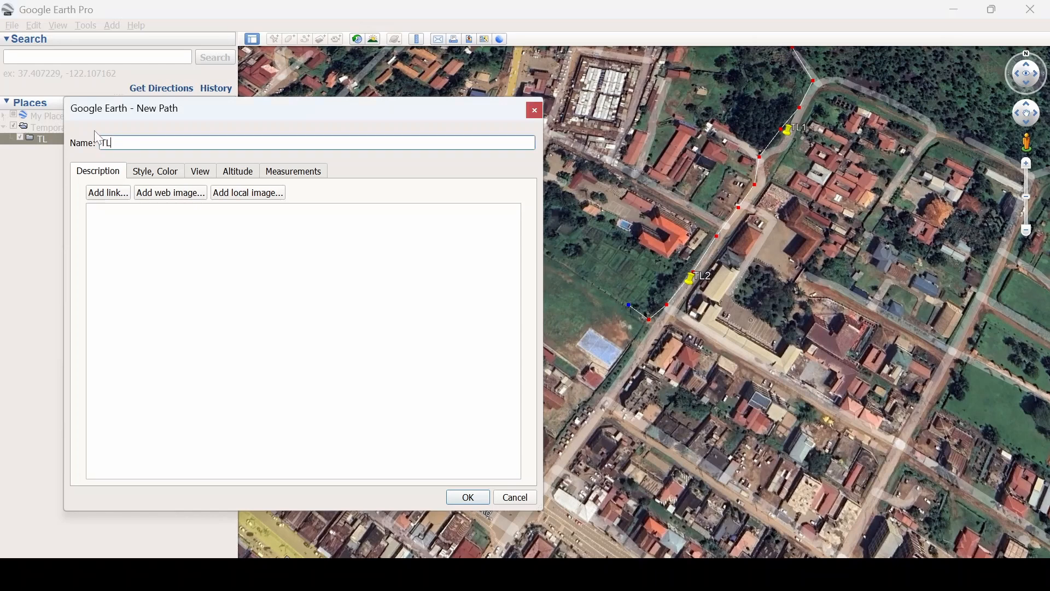
pyautogui.click(146, 174)
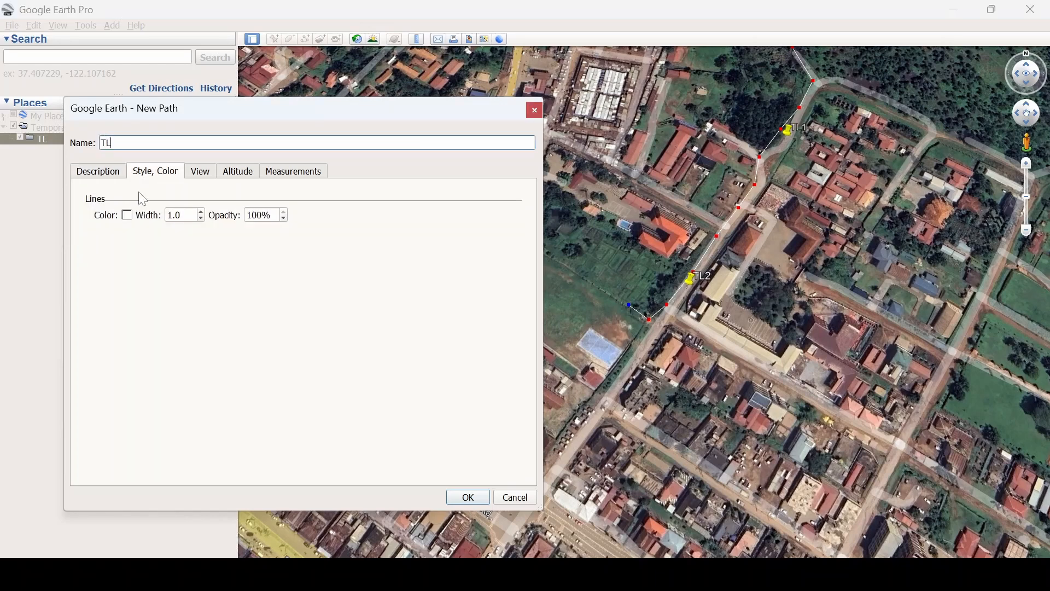
pyautogui.click(128, 217)
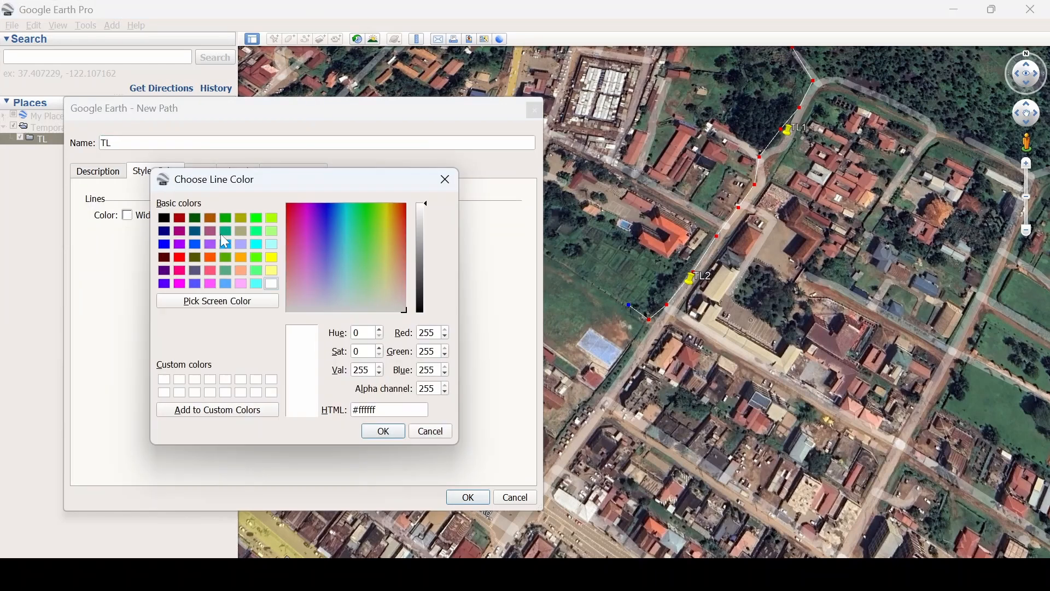
pyautogui.click(226, 283)
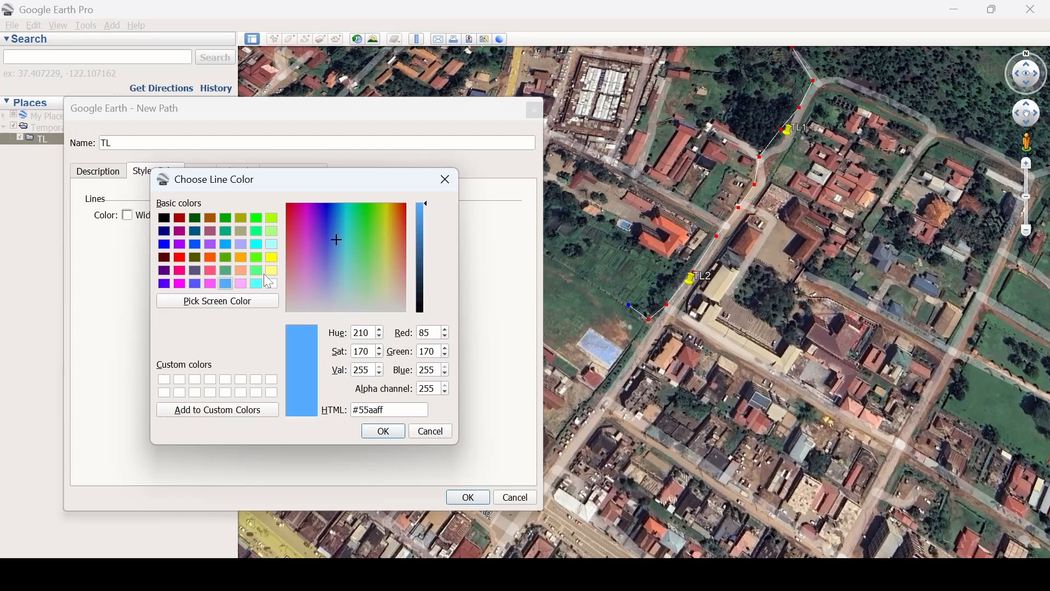
pyautogui.click(383, 431)
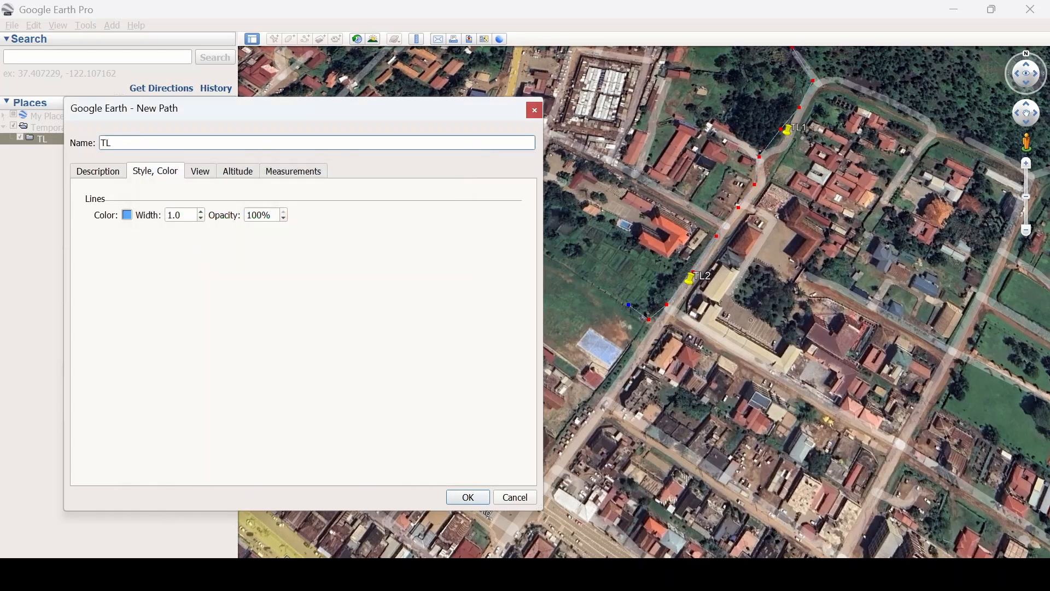
pyautogui.moveTo(183, 216); pyautogui.dragTo(135, 216)
pyautogui.write('3')
pyautogui.press('Return')
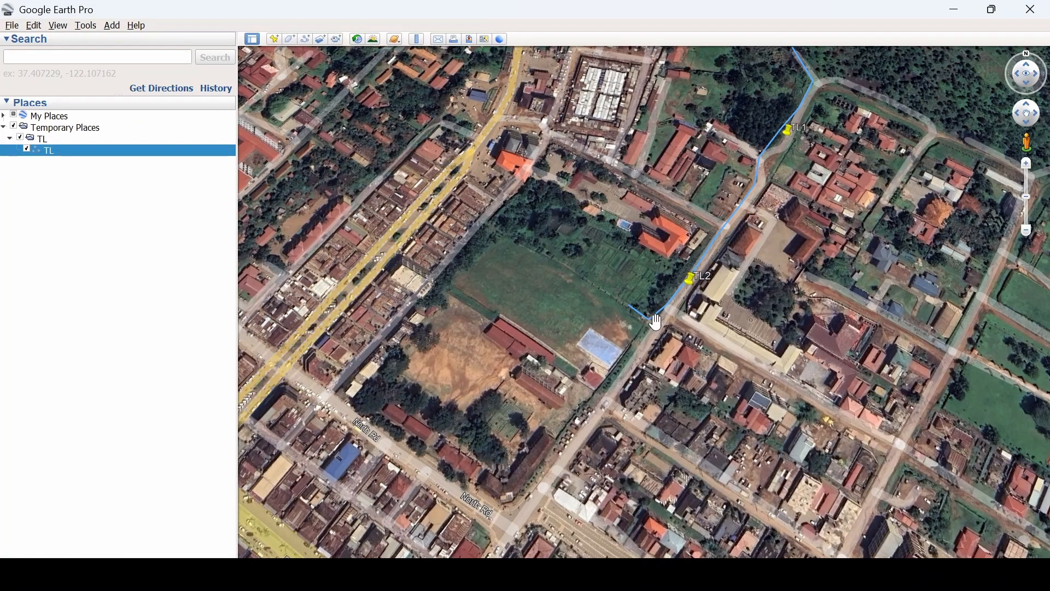
# - Create a subfolder named Reservoir inside the TL folder
pyautogui.click(74, 141)
pyautogui.rightClick(76, 148)
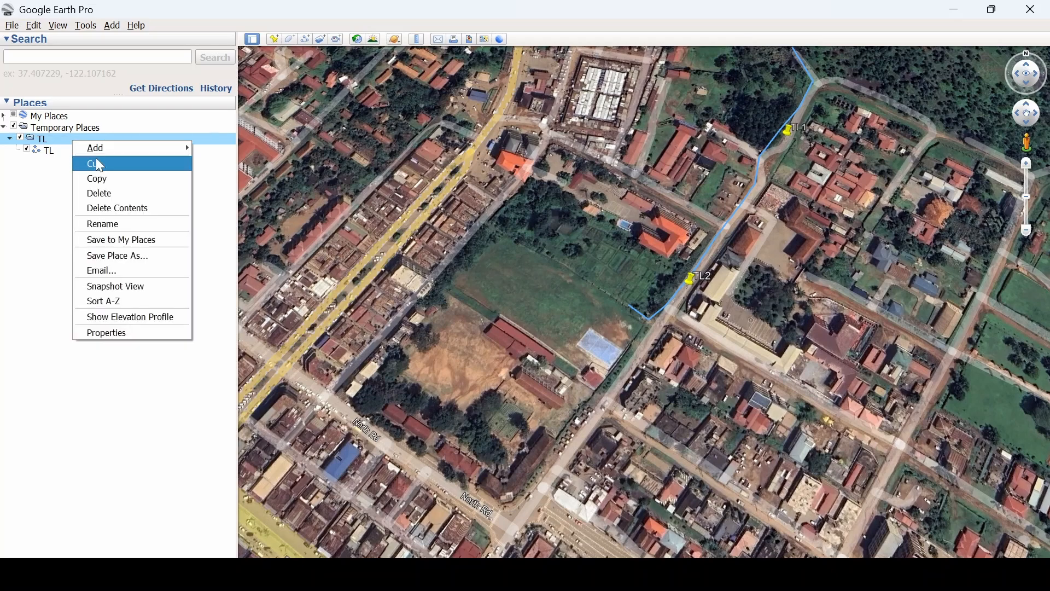
pyautogui.click(235, 151)
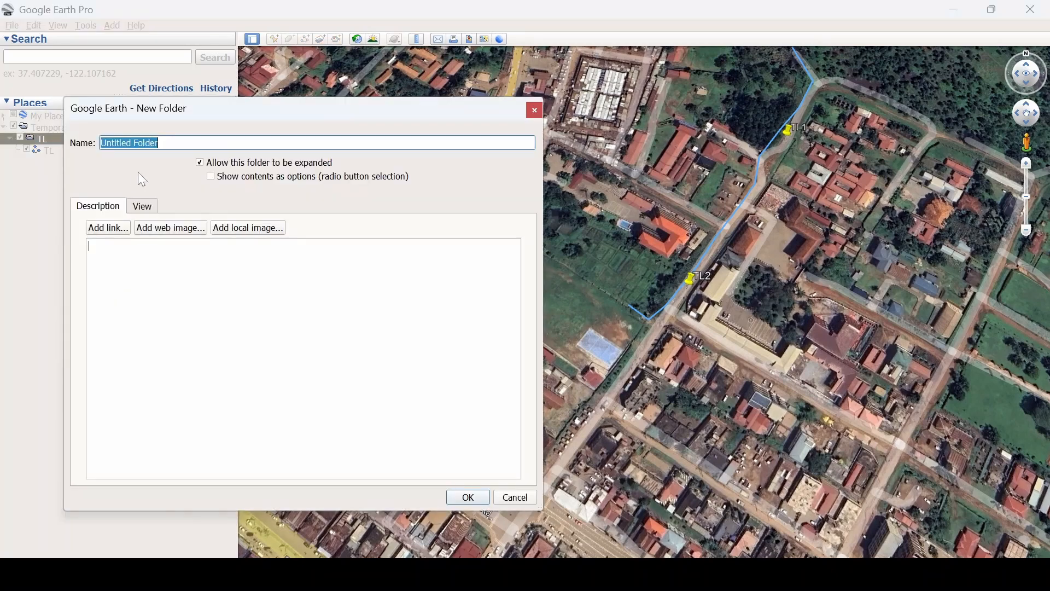
pyautogui.write('R')
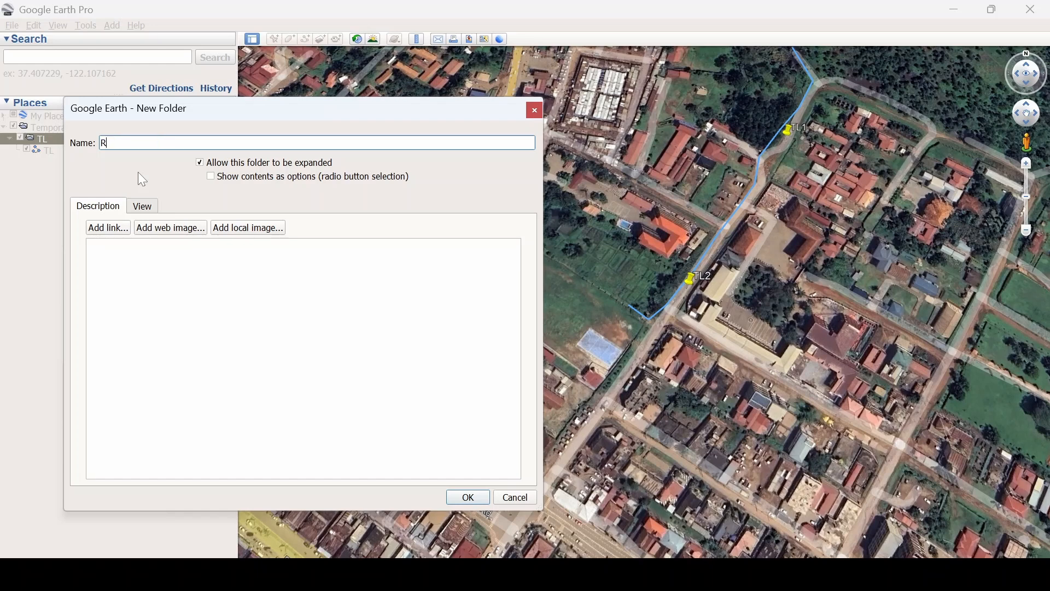
pyautogui.write('eservoir')
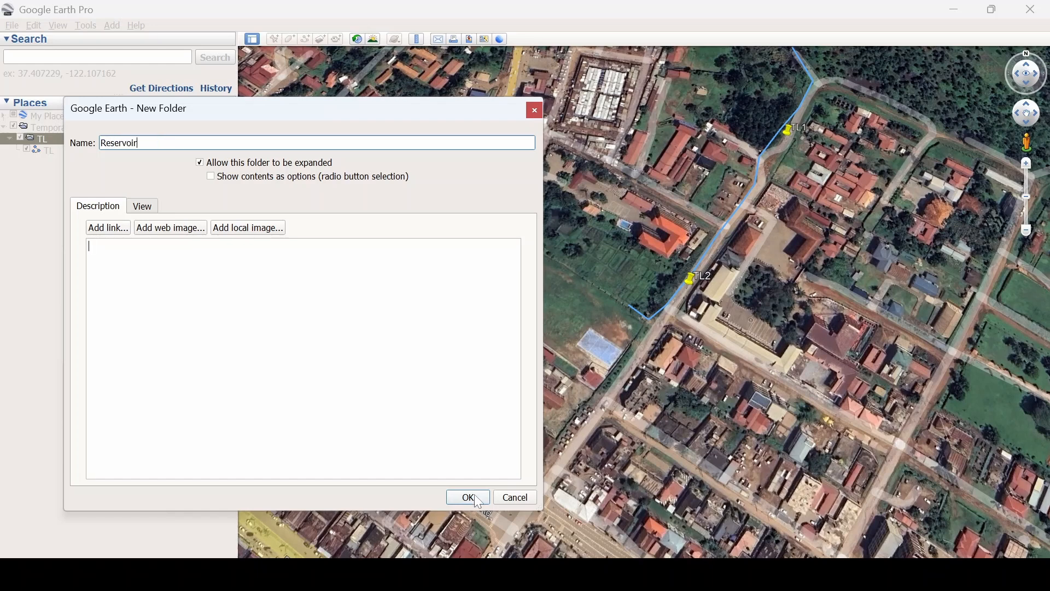
pyautogui.click(473, 495)
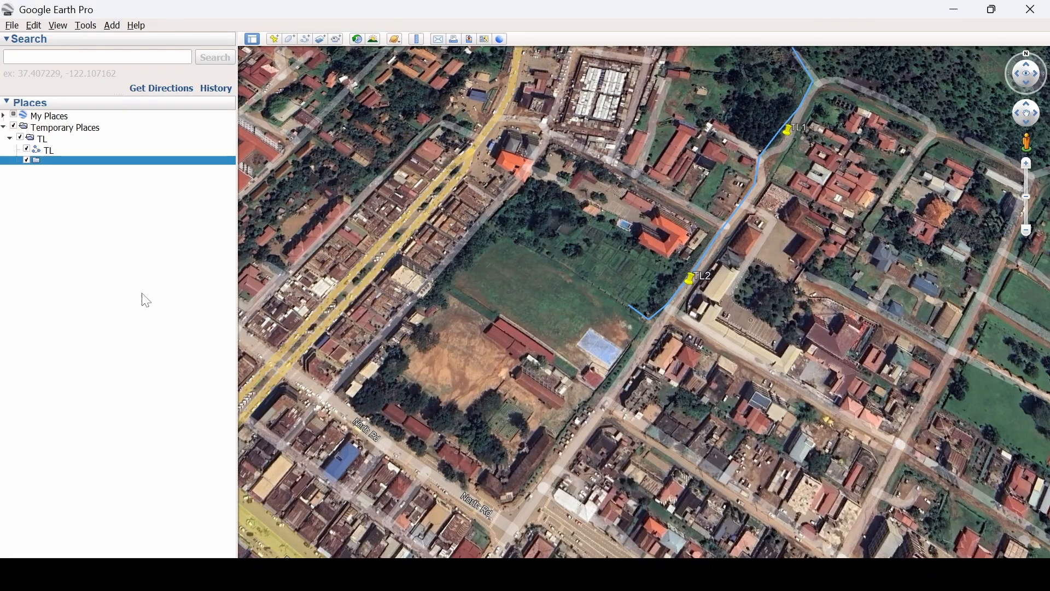
# - Add a placemark named Reservoir to the Reservoir folder, positioned at the path's southwestern end beside the green field
pyautogui.rightClick(80, 163)
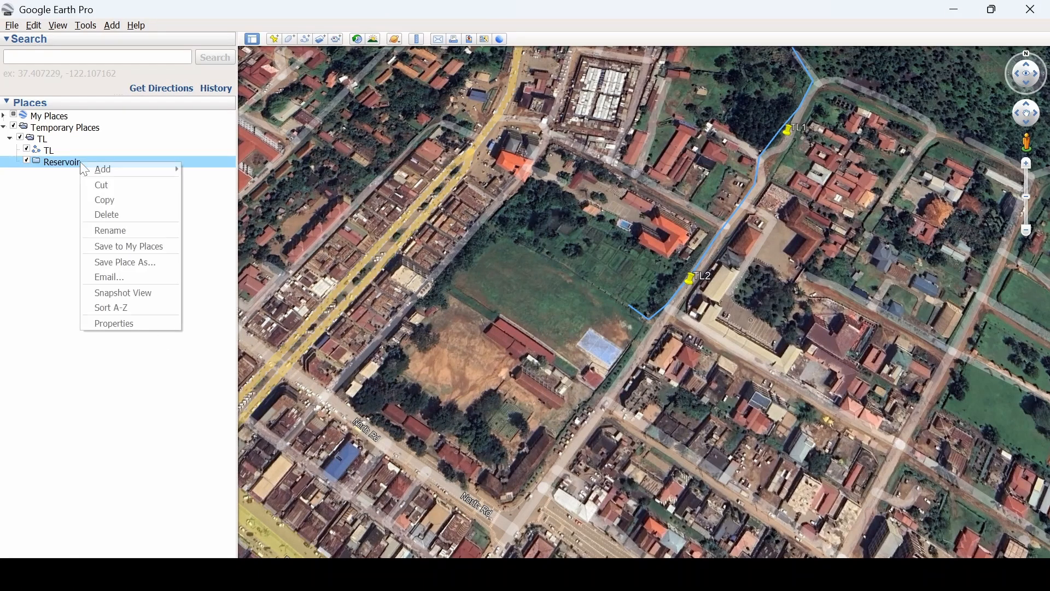
pyautogui.moveTo(143, 171)
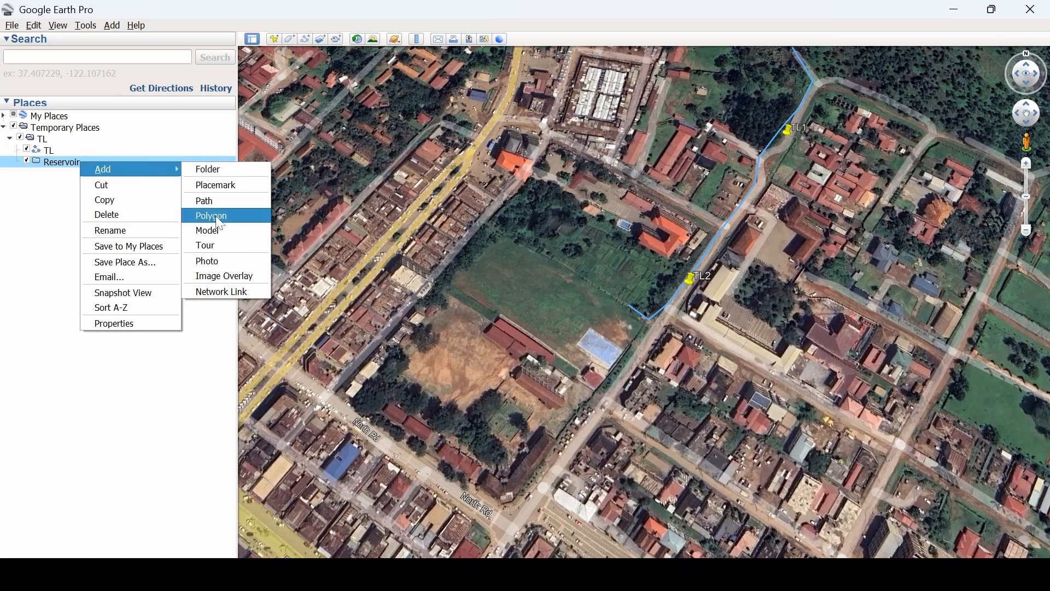
pyautogui.click(220, 192)
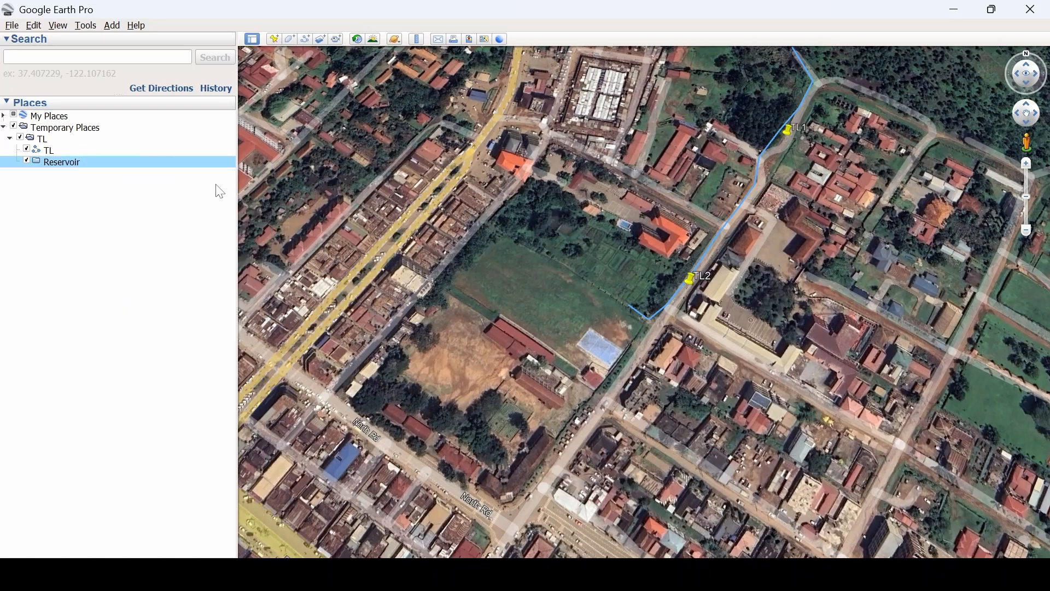
pyautogui.moveTo(645, 318); pyautogui.dragTo(625, 309)
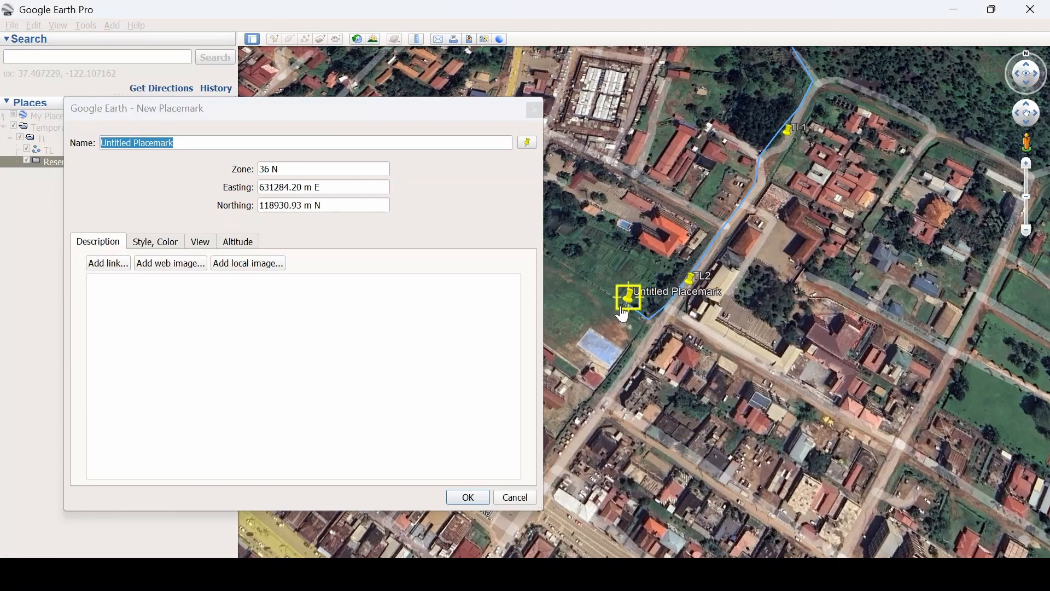
pyautogui.write('Reservo')
pyautogui.write('ir')
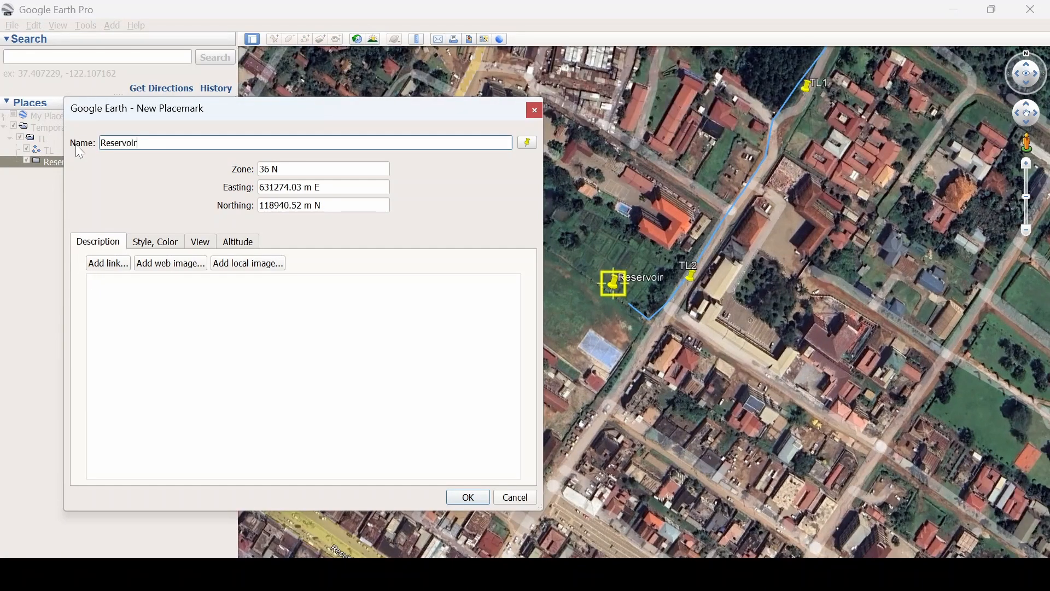
pyautogui.press('Return')
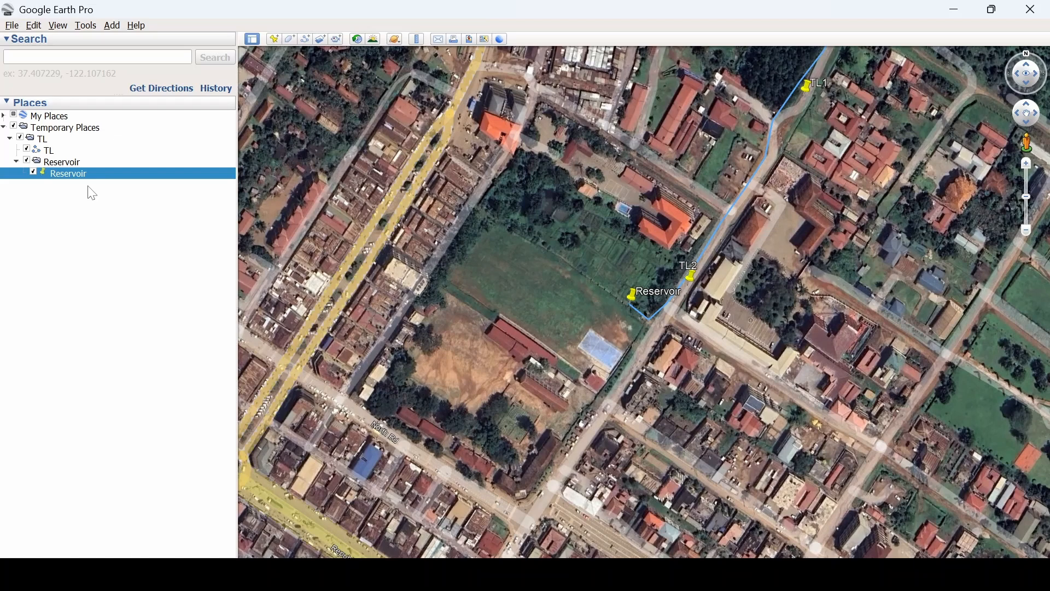
# - Collapse the TL folder and save it as the Kmz file TL in the Google Earth Pro folder
pyautogui.click(66, 143)
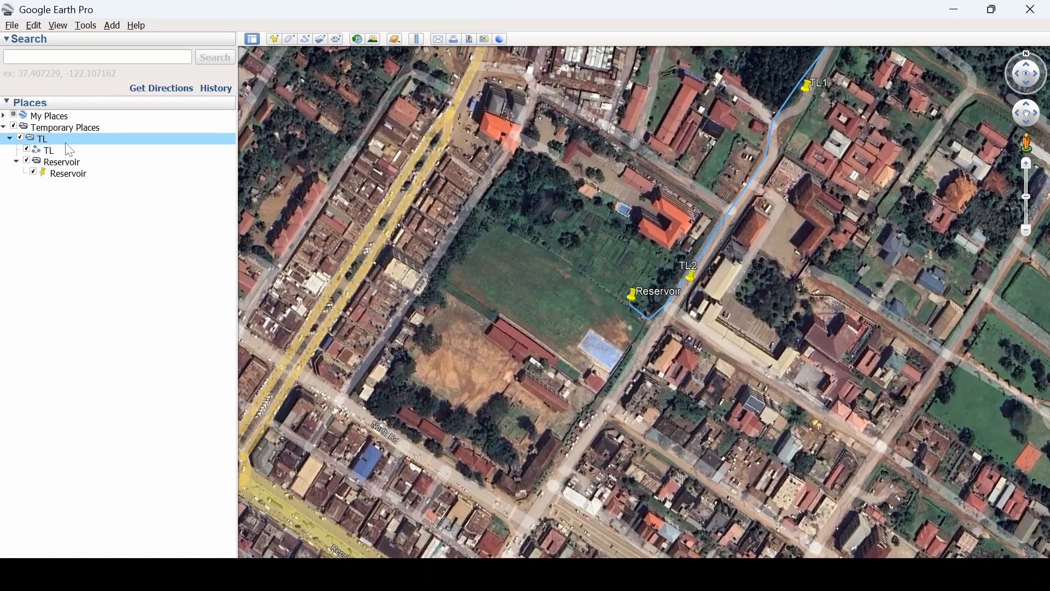
pyautogui.click(10, 139)
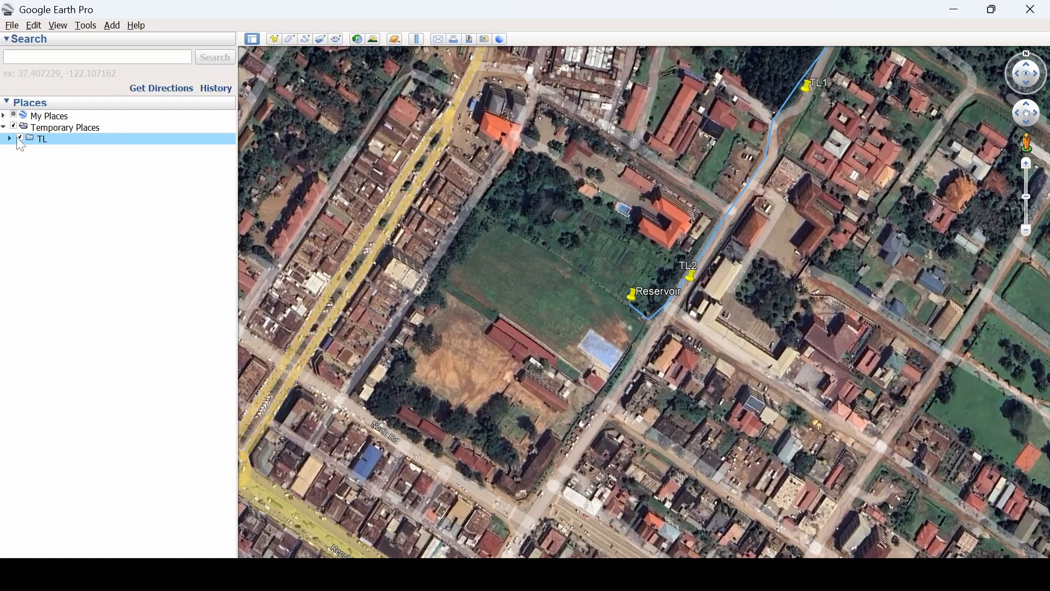
pyautogui.rightClick(56, 143)
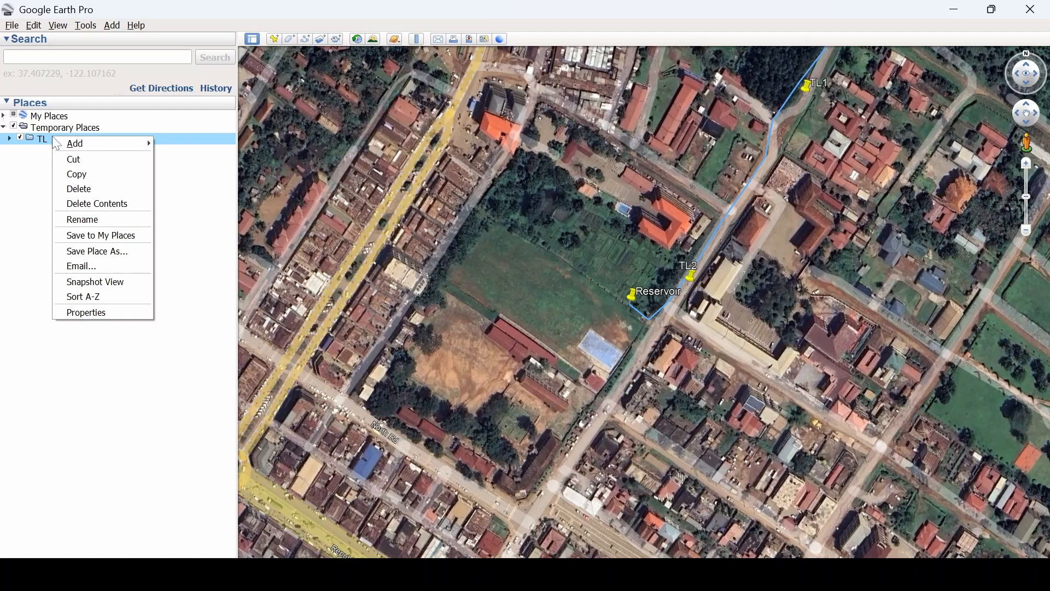
pyautogui.click(120, 252)
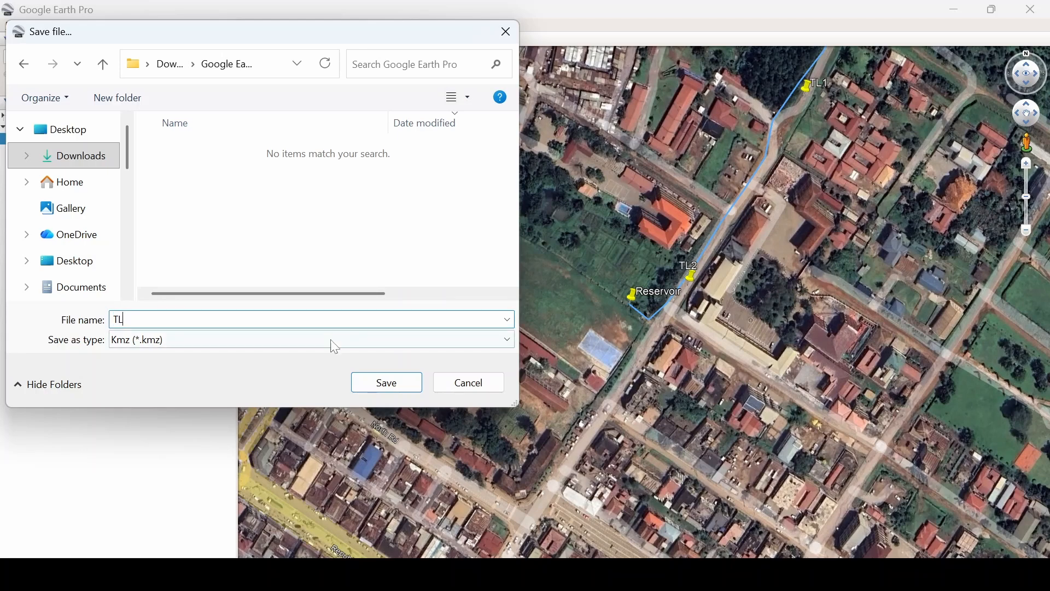
pyautogui.press('Return')
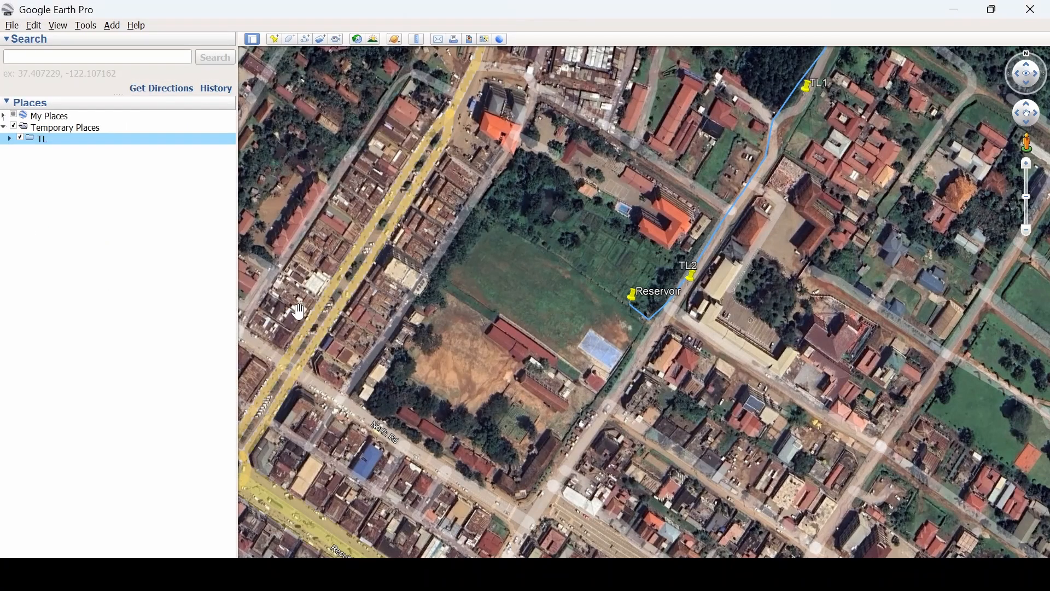
# - Switch to Chrome, open the GPS Visualizer site from the search results and go to its file conversion page
pyautogui.click(964, 6)
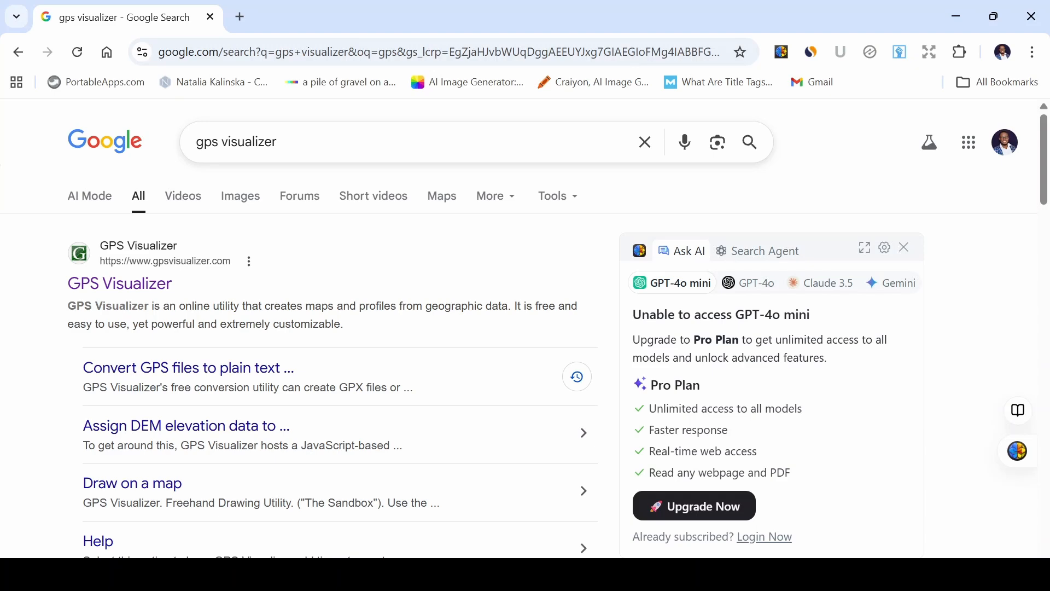
pyautogui.scroll(-2, 302, 249)
pyautogui.scroll(2, 302, 249)
pyautogui.click(121, 284)
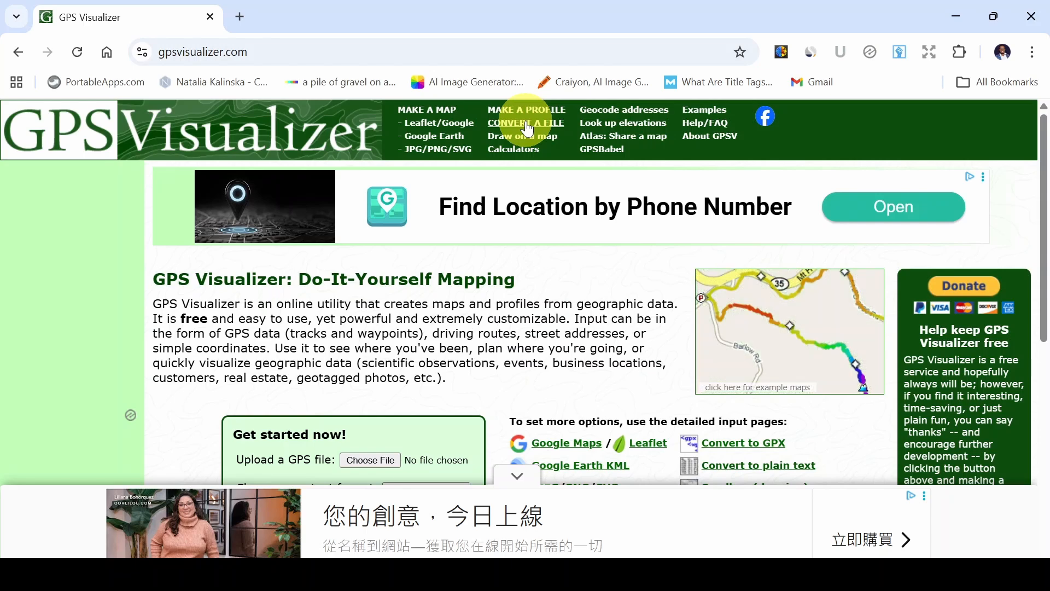
pyautogui.click(526, 126)
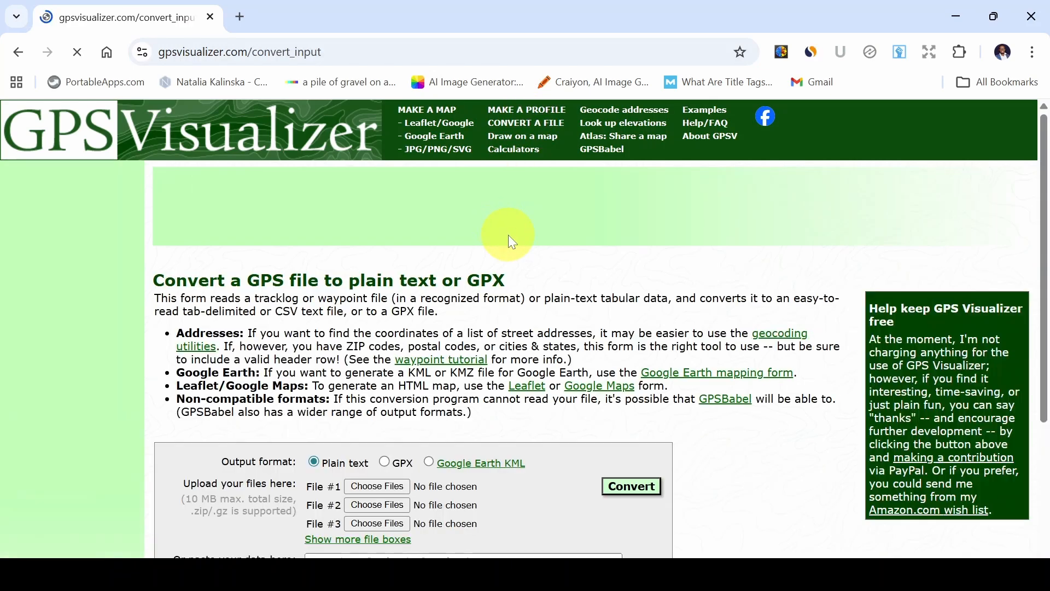
# - Select TL.kmz as File #1 for the conversion and show the additional file boxes up to File #10
pyautogui.scroll(-2, 509, 238)
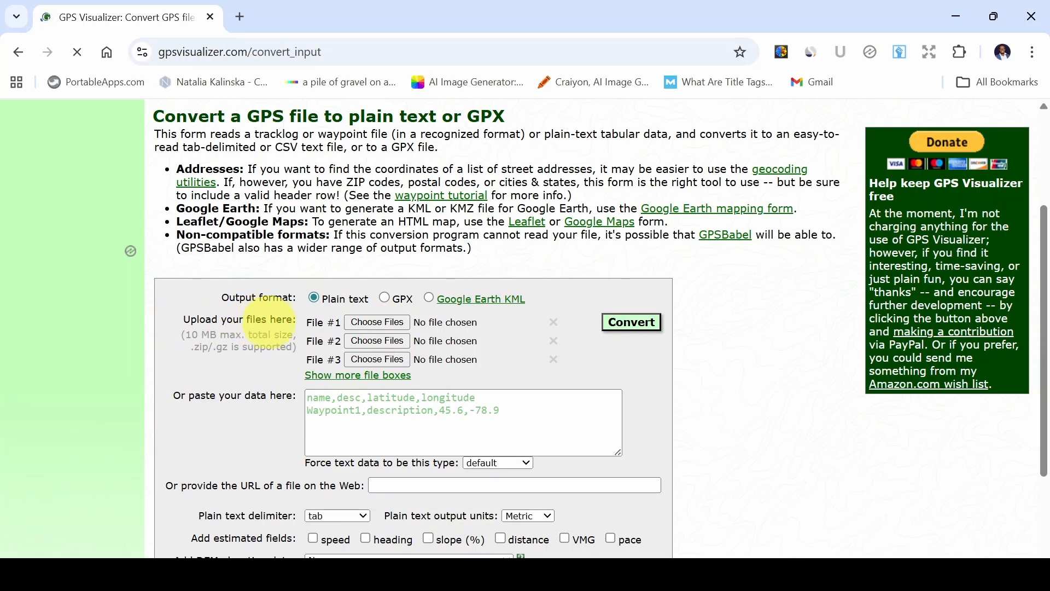
pyautogui.click(377, 327)
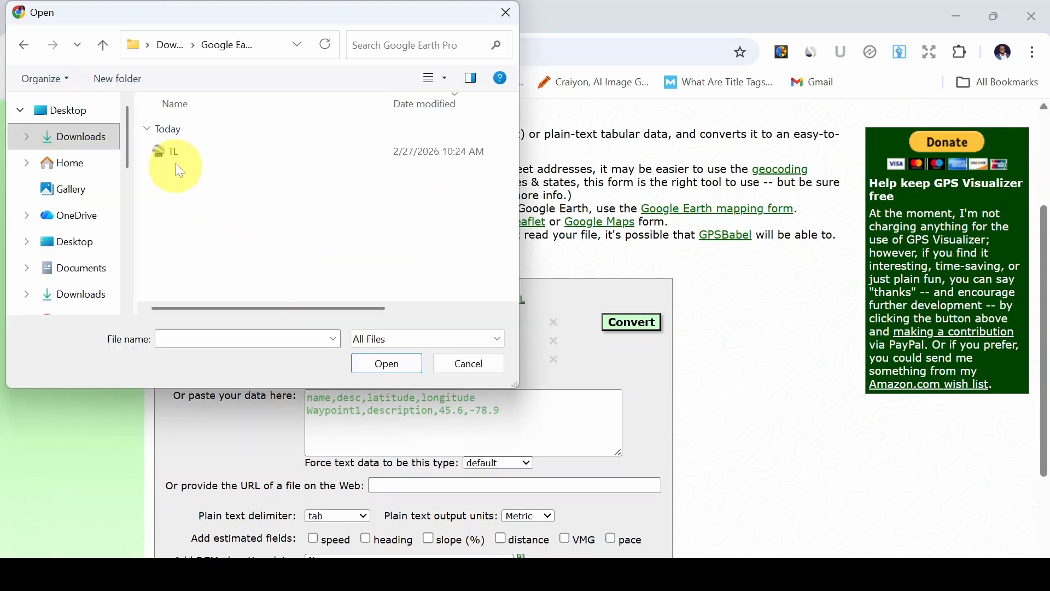
pyautogui.click(174, 152)
pyautogui.click(405, 364)
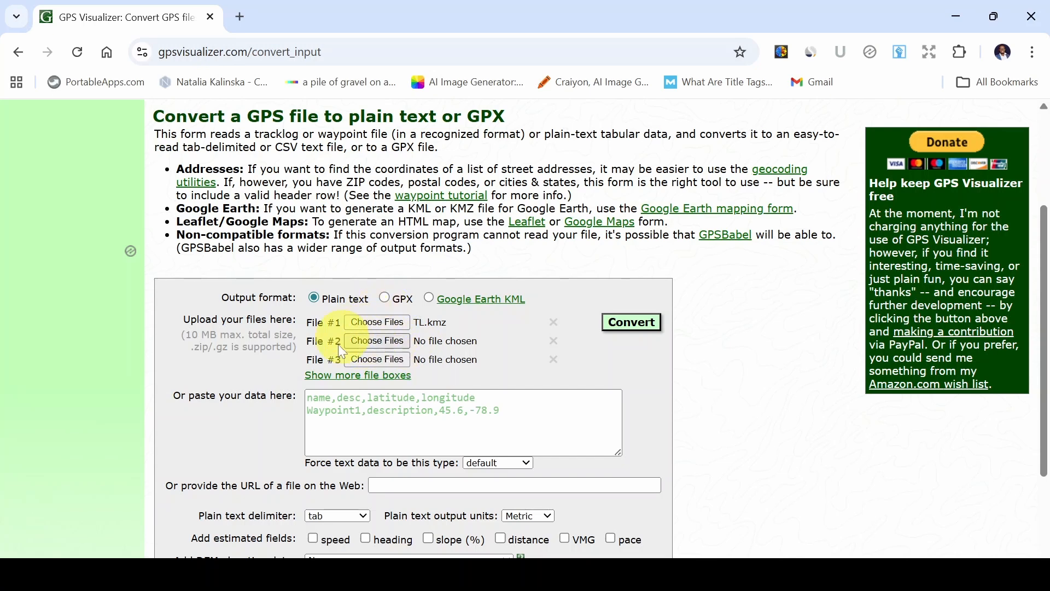
pyautogui.click(373, 376)
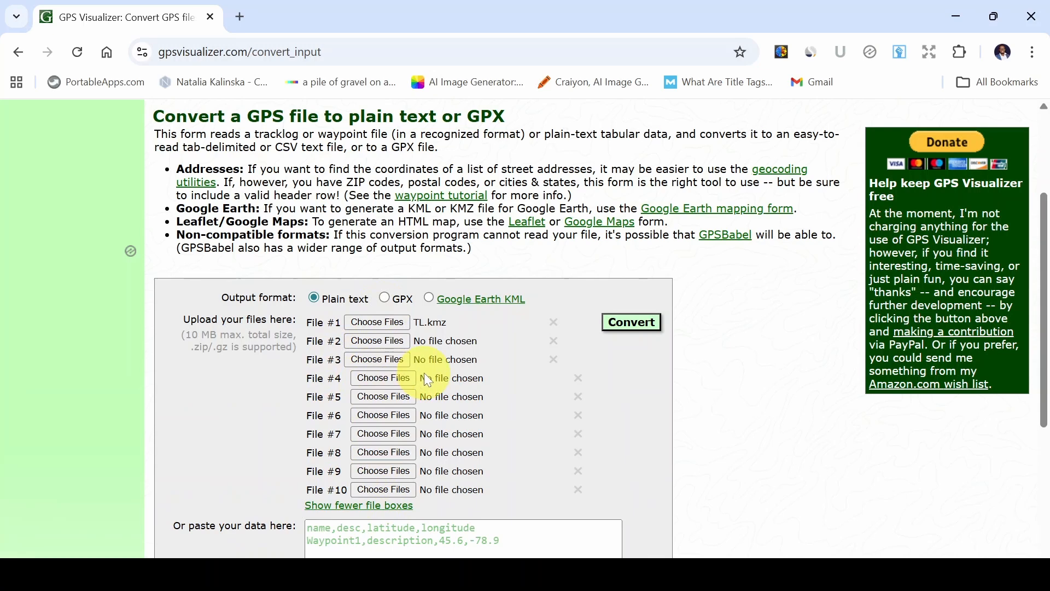
pyautogui.scroll(-1, 424, 372)
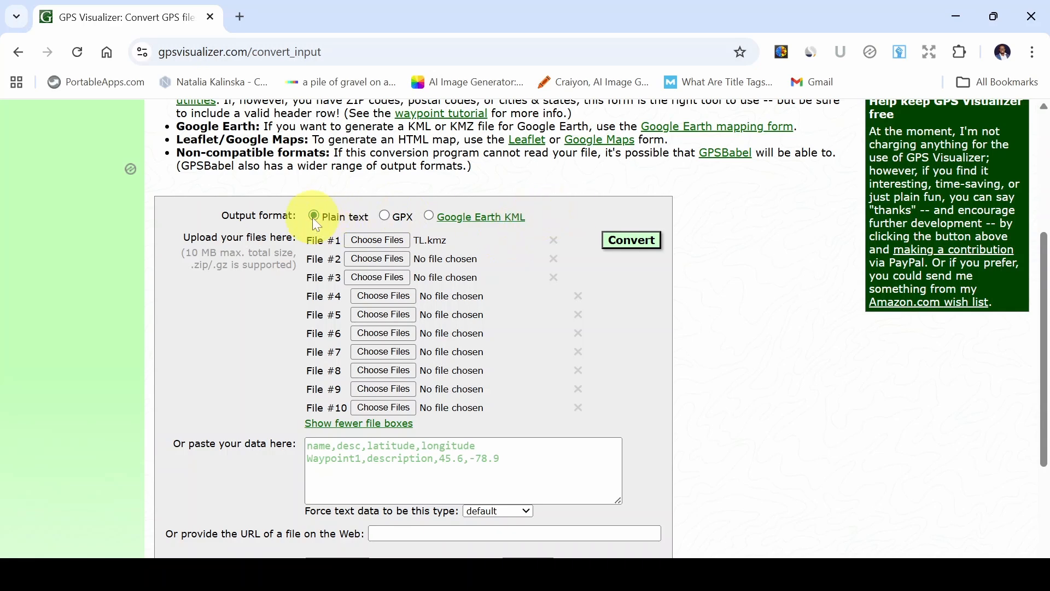
# - Add DEM elevation data from the best available source to the conversion
pyautogui.scroll(-4, 313, 217)
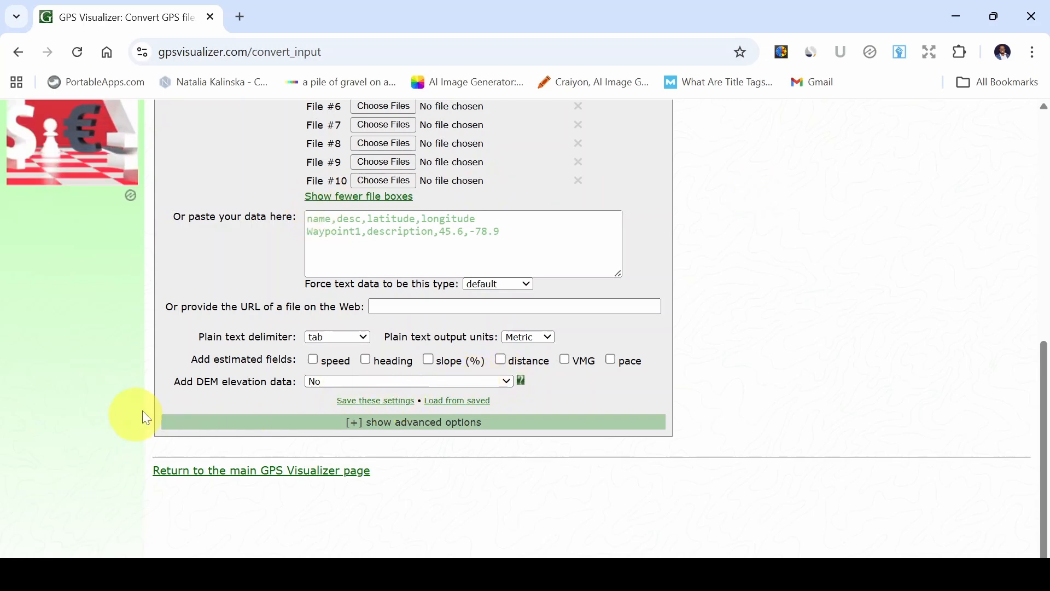
pyautogui.click(507, 382)
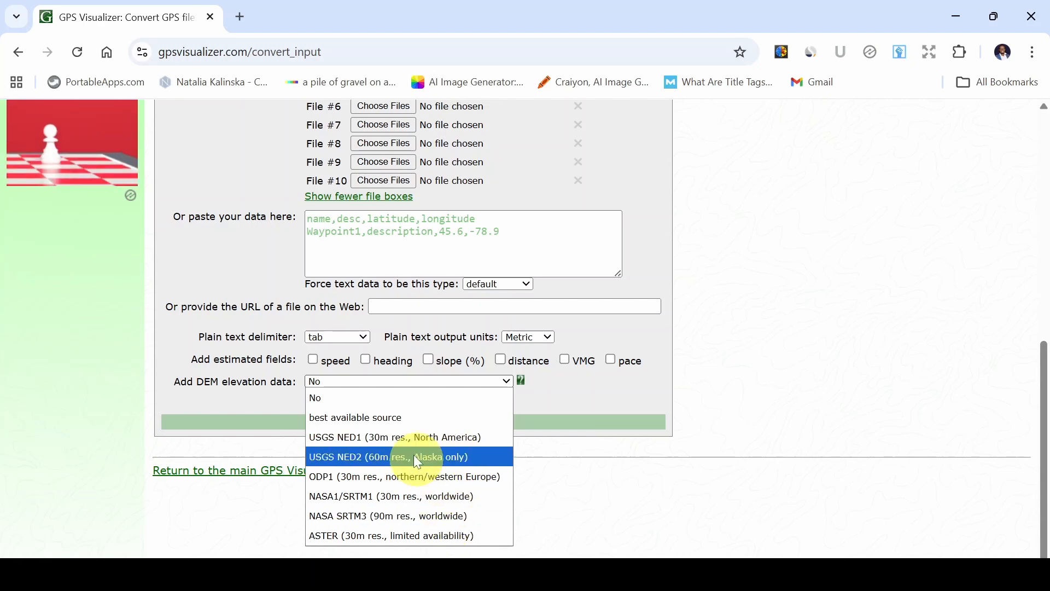
pyautogui.click(393, 426)
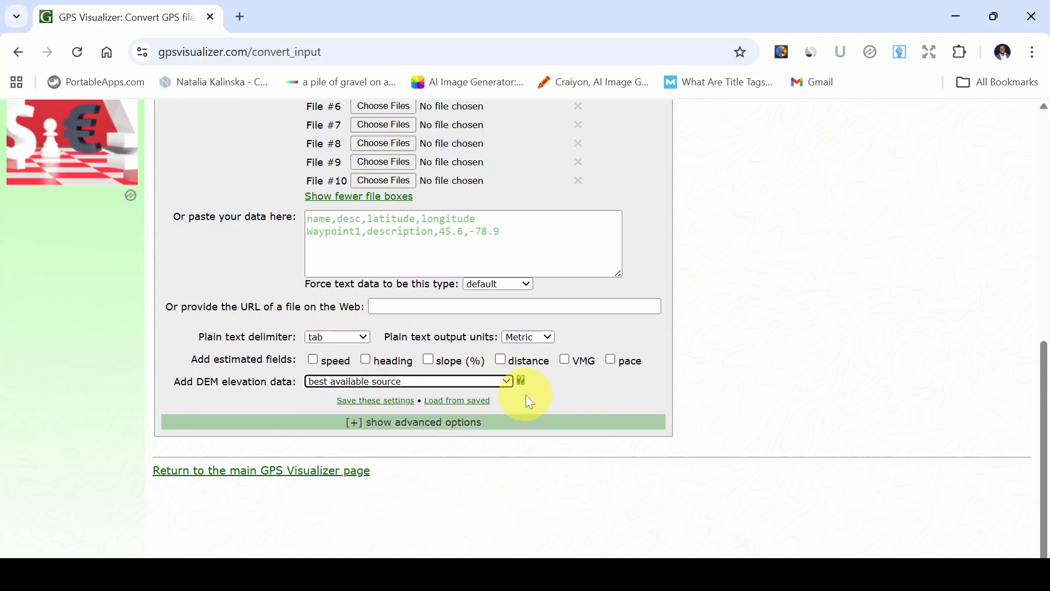
# - Show the advanced conversion options and enable UTM coordinates in the plain-text output
pyautogui.click(382, 424)
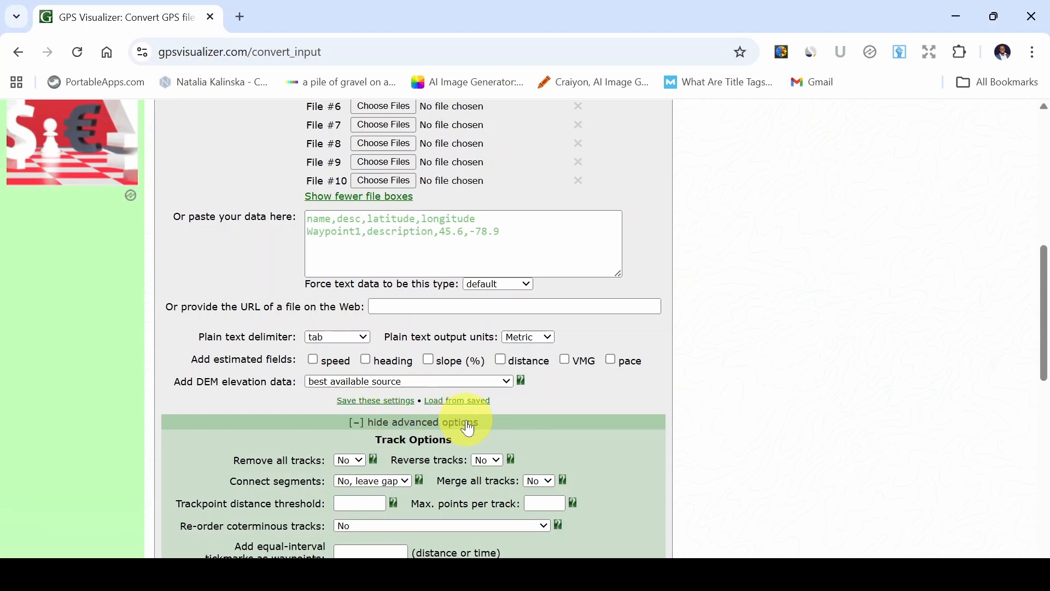
pyautogui.scroll(-8, 469, 428)
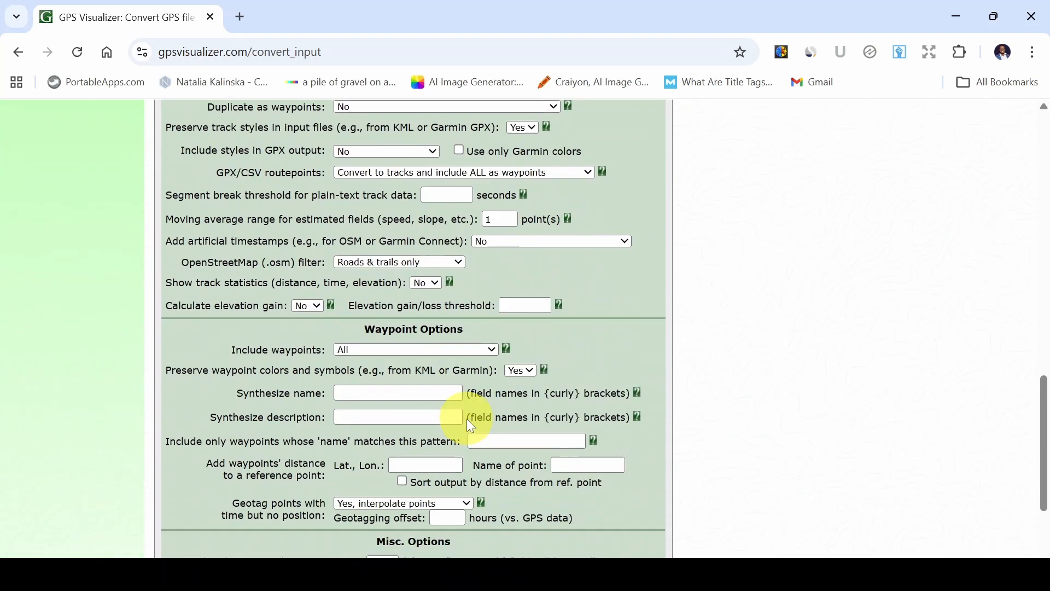
pyautogui.scroll(-3, 471, 425)
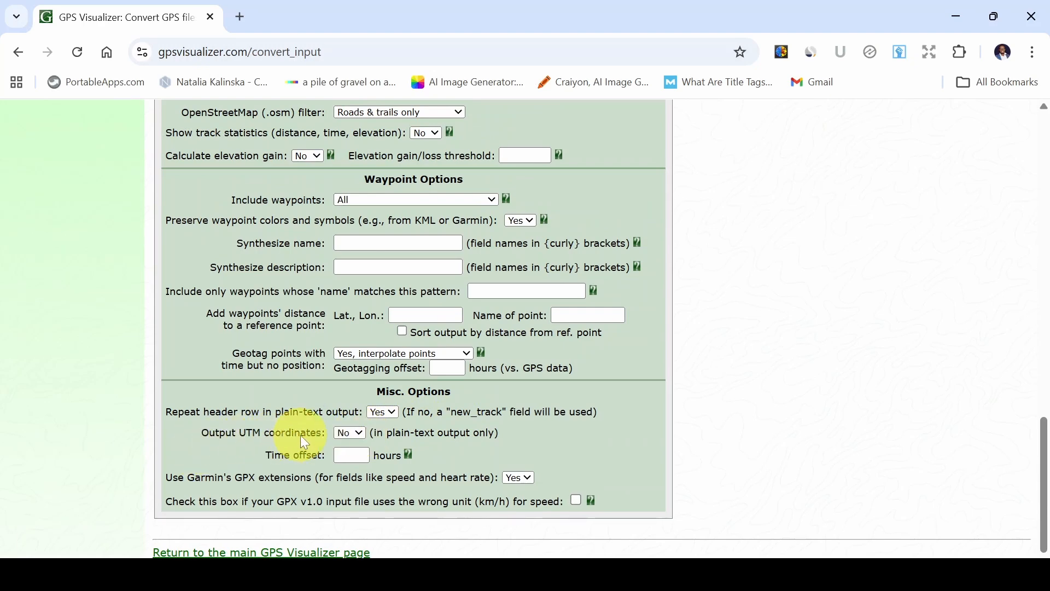
pyautogui.click(361, 432)
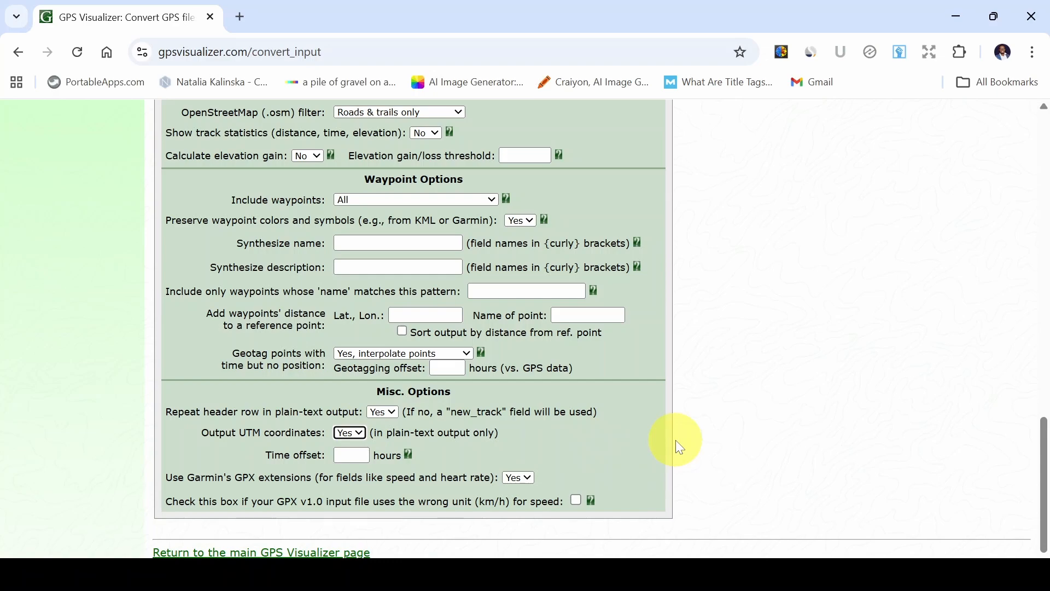
# - Convert TL.kmz to plain text with the chosen settings
pyautogui.scroll(15, 734, 379)
pyautogui.scroll(3, 734, 379)
pyautogui.scroll(-2, 735, 378)
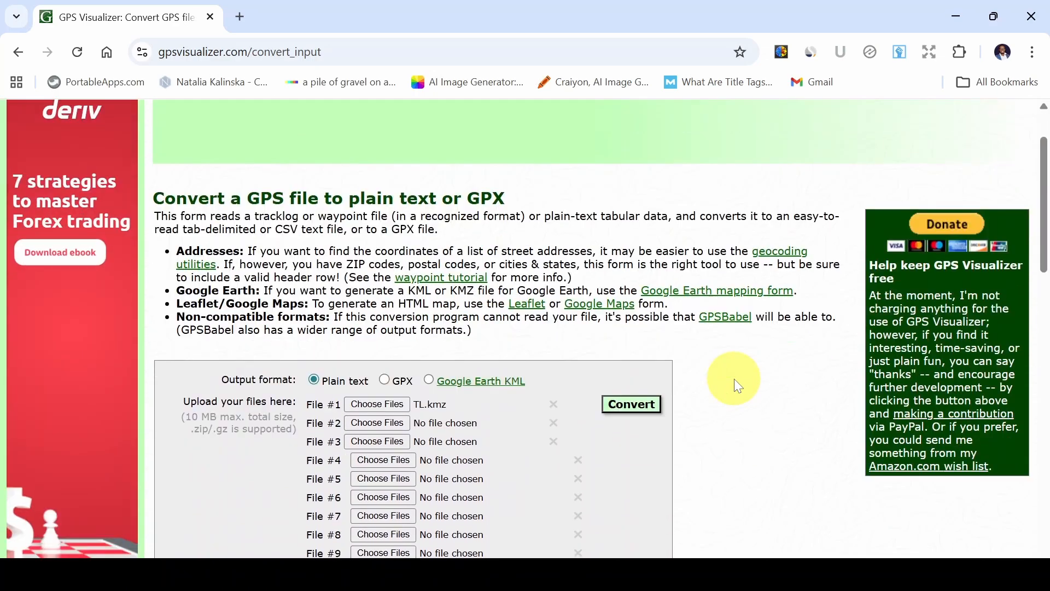
pyautogui.click(641, 403)
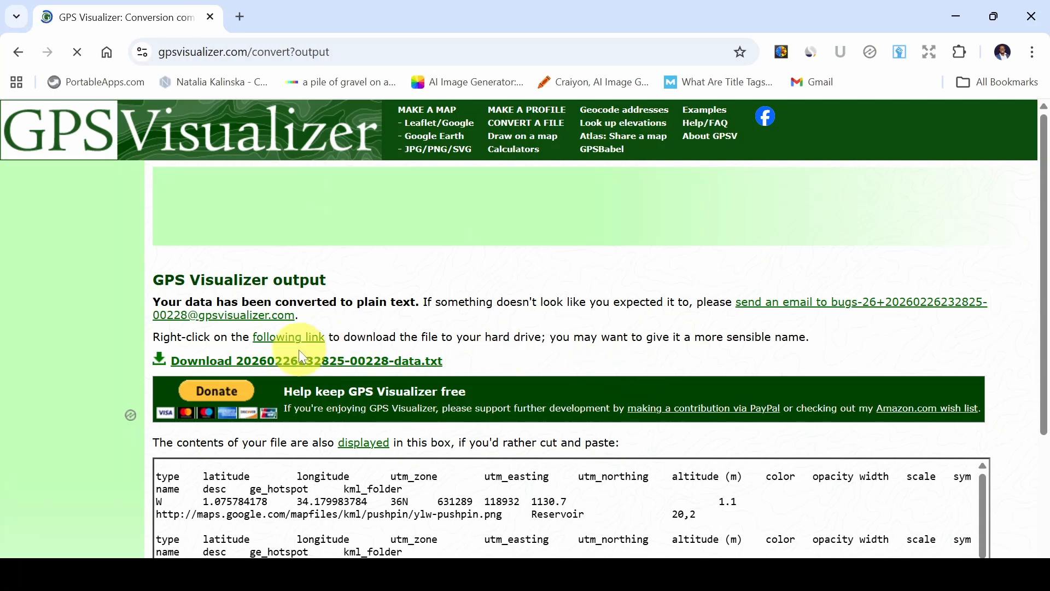
# - Download the converted data text file and open it in Notepad to view the coordinates
pyautogui.click(282, 360)
pyautogui.moveTo(948, 87)
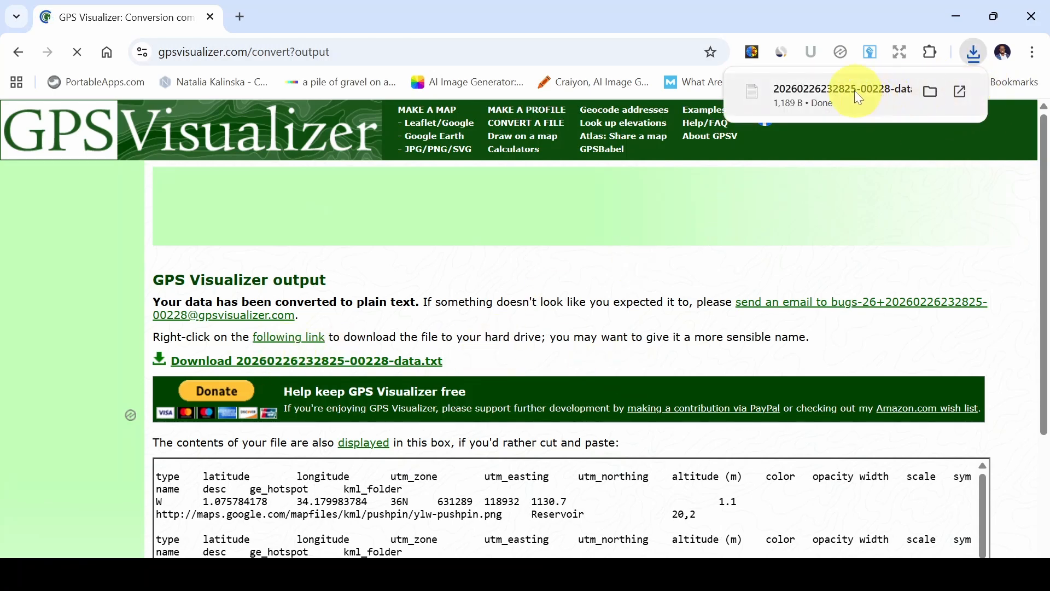
pyautogui.click(822, 90)
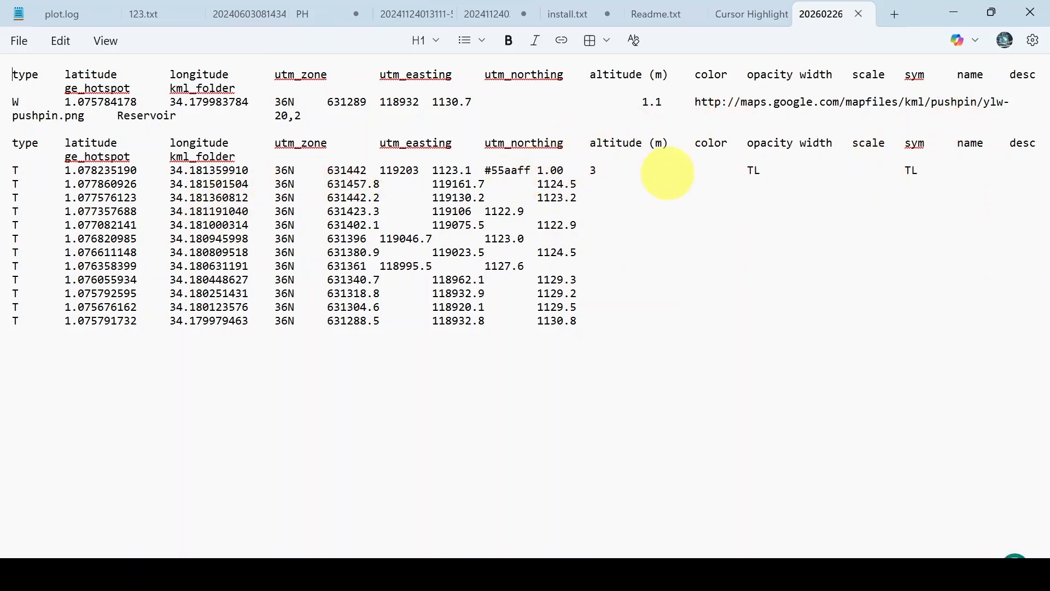
pyautogui.click(955, 12)
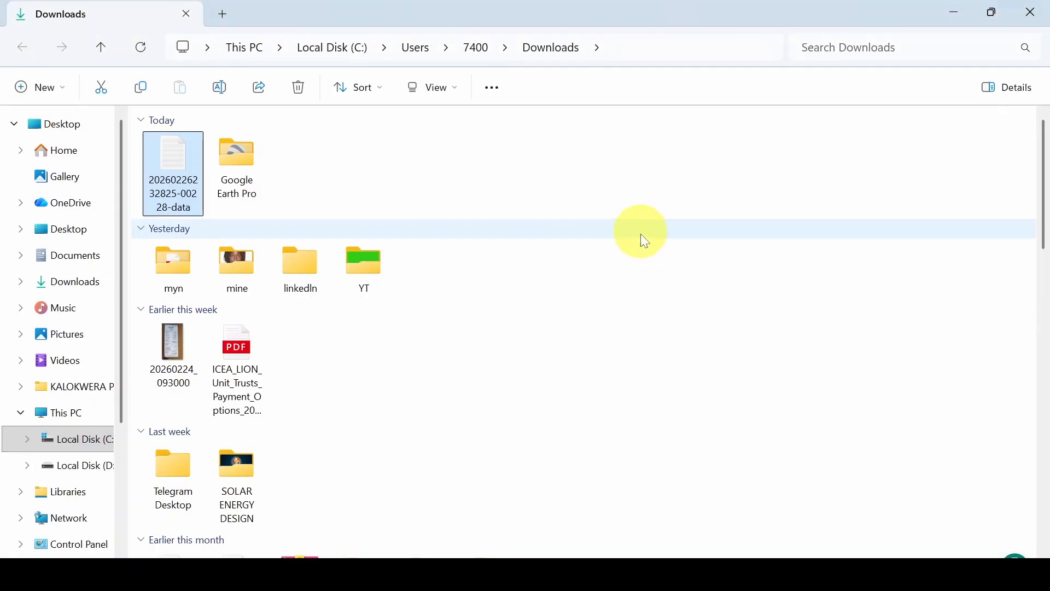
pyautogui.click(668, 575)
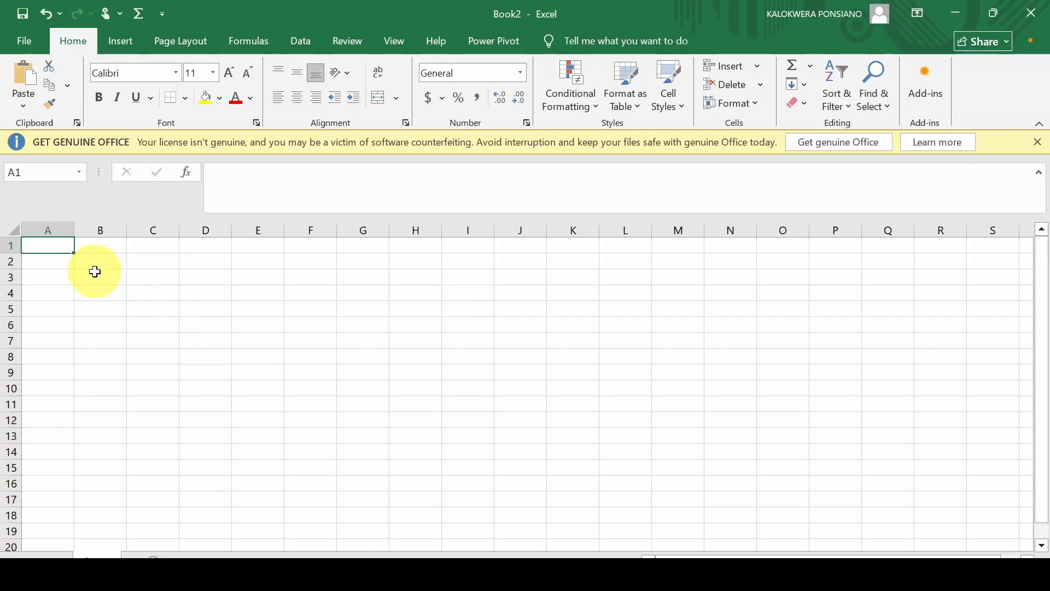
pyautogui.click(302, 43)
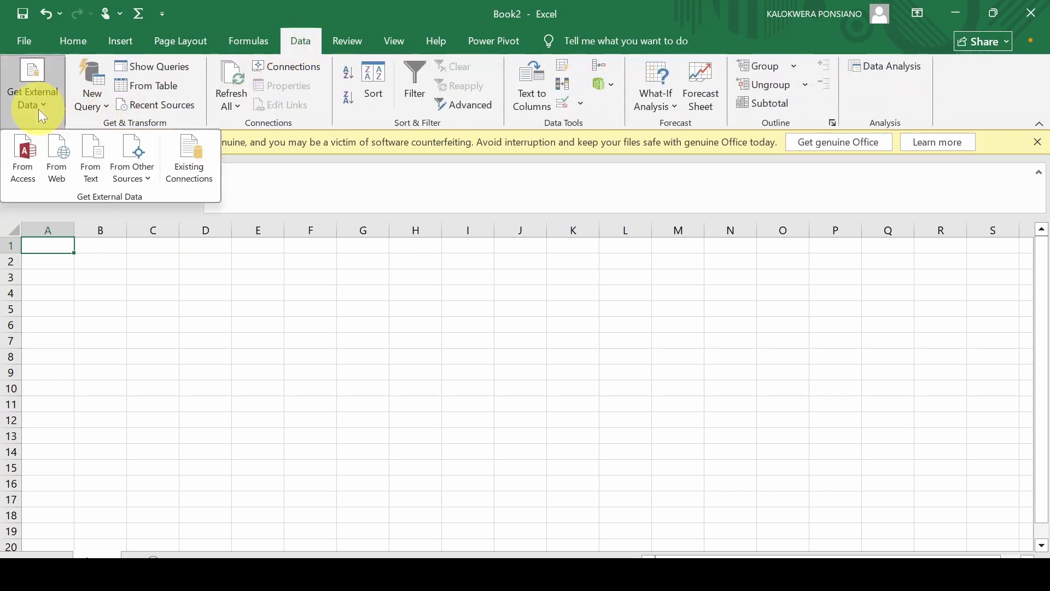
pyautogui.click(91, 167)
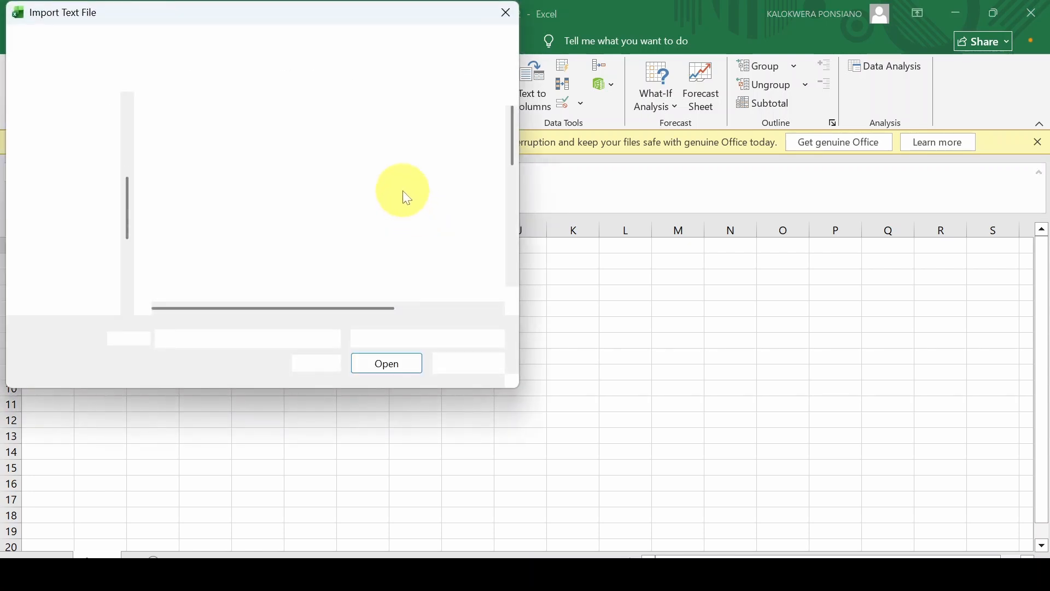
pyautogui.scroll(4, 71, 169)
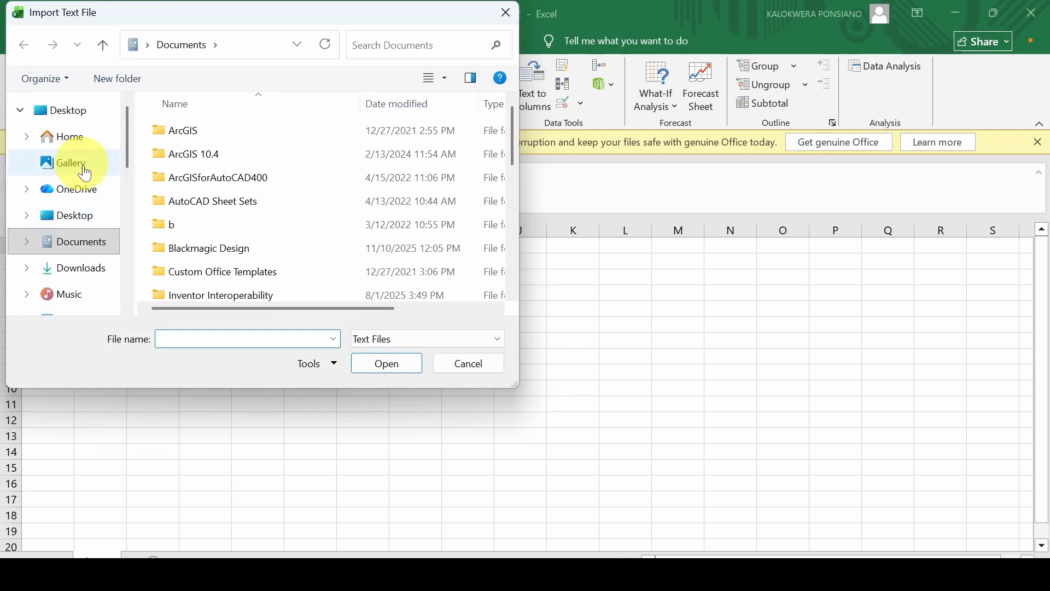
pyautogui.click(83, 269)
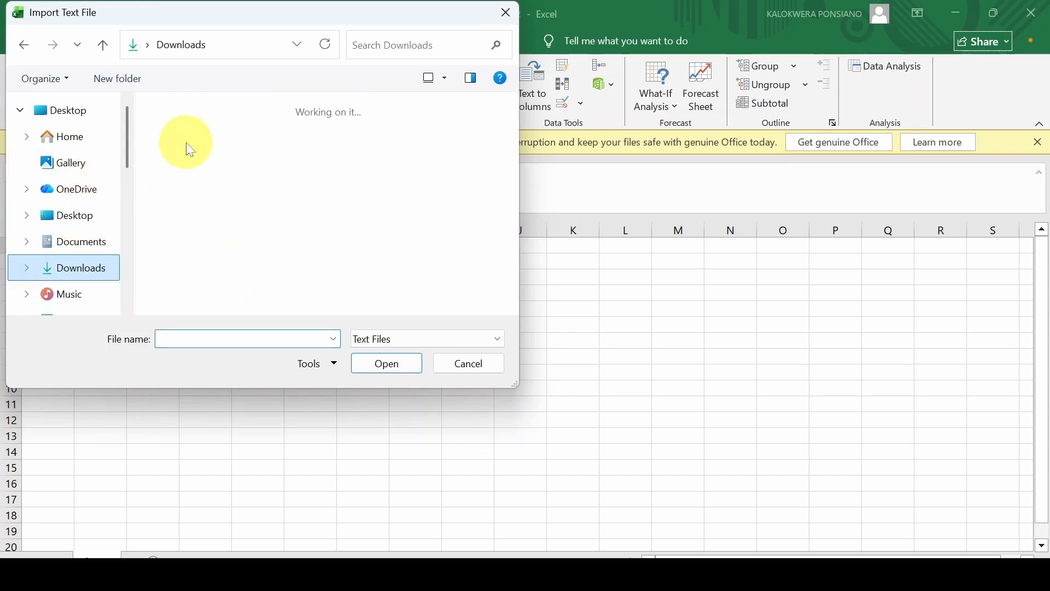
pyautogui.click(192, 165)
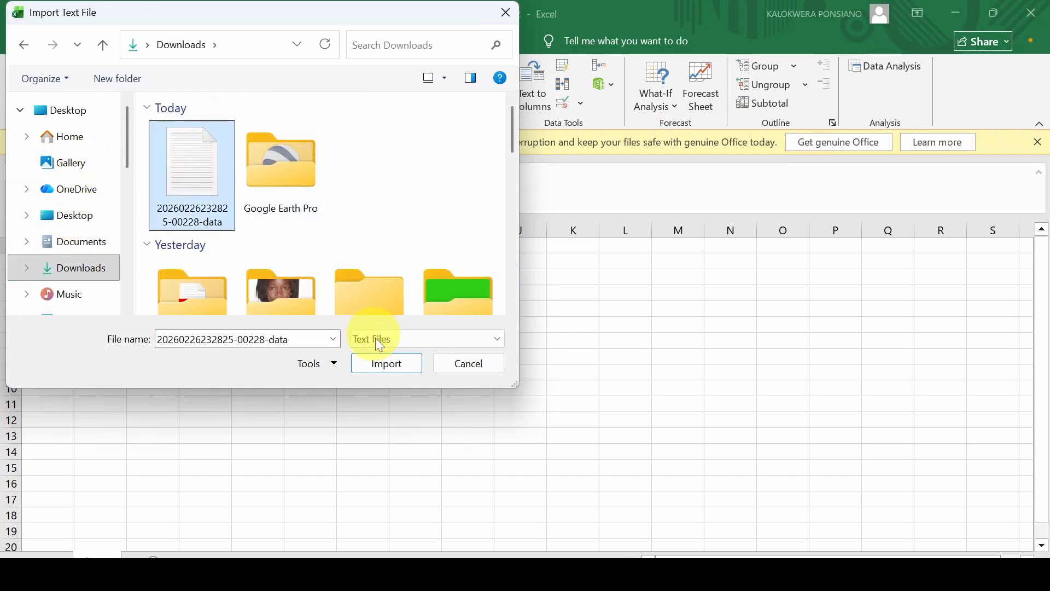
pyautogui.click(383, 363)
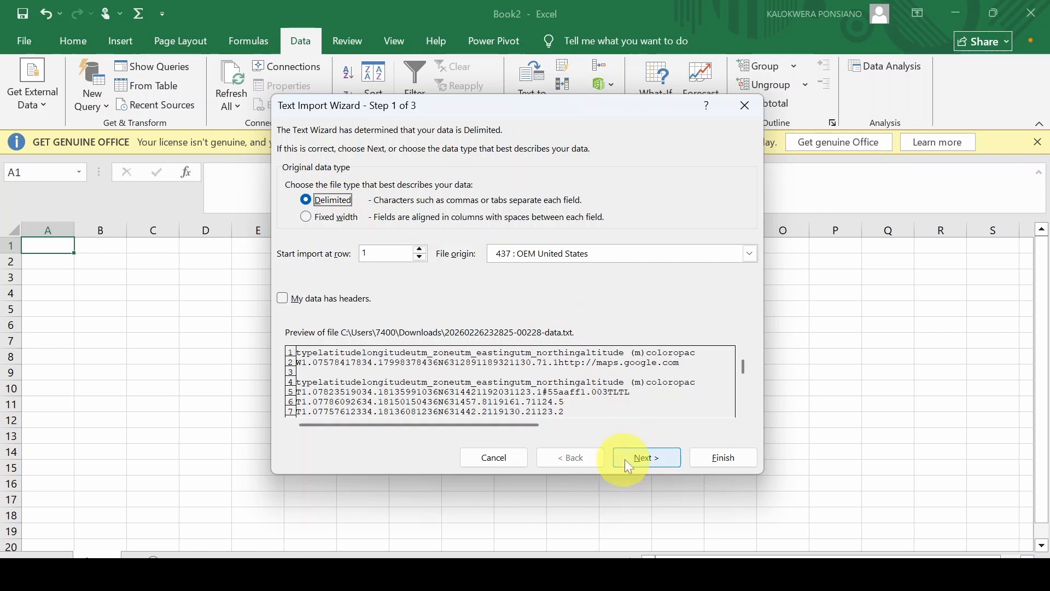
# - Import the text as tab-delimited data with General column format into the existing worksheet at cell A1
pyautogui.click(645, 461)
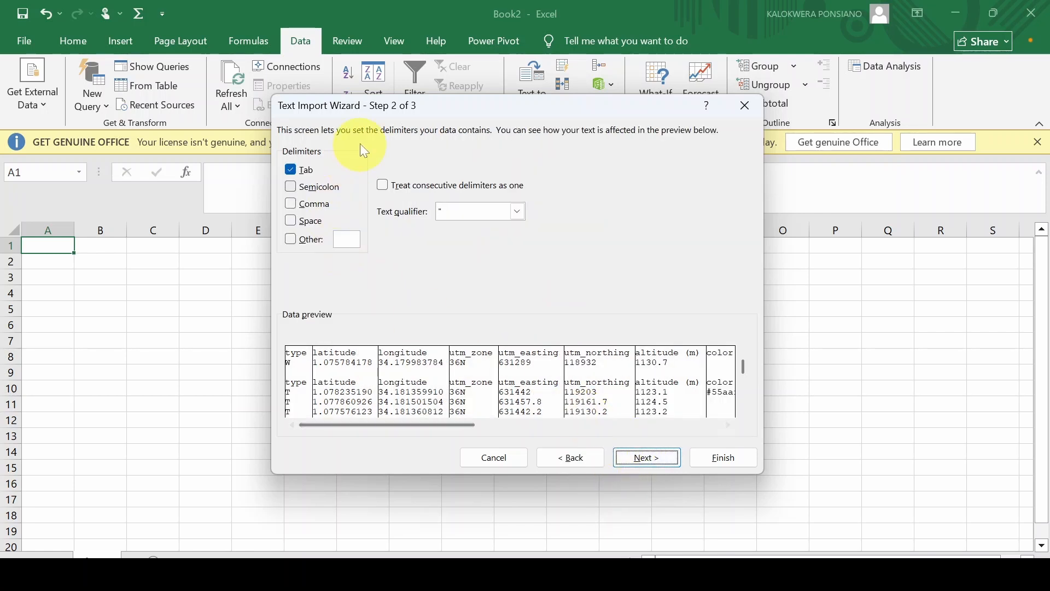
pyautogui.click(643, 458)
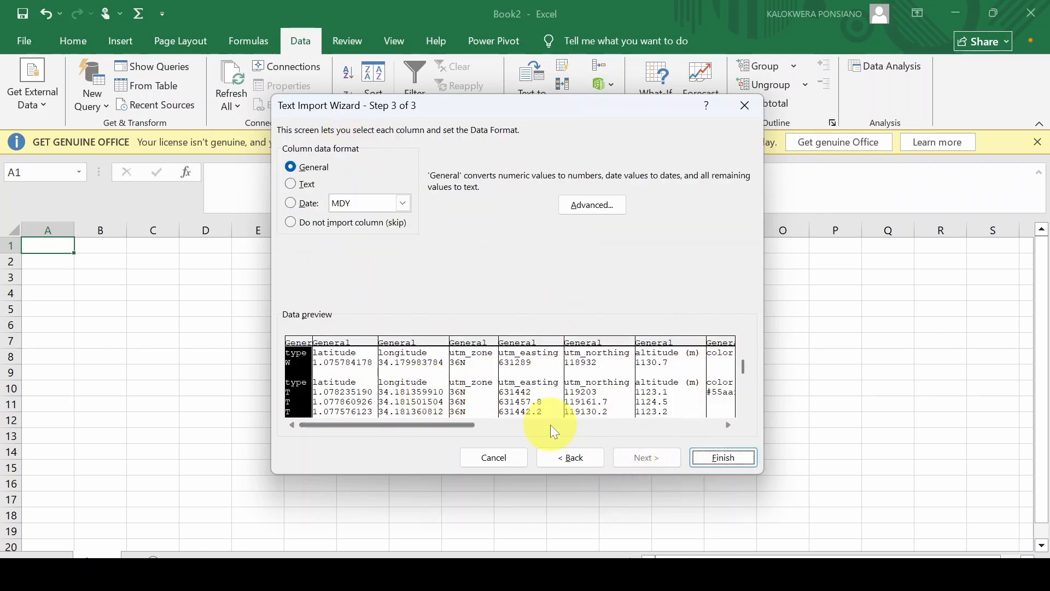
pyautogui.click(721, 457)
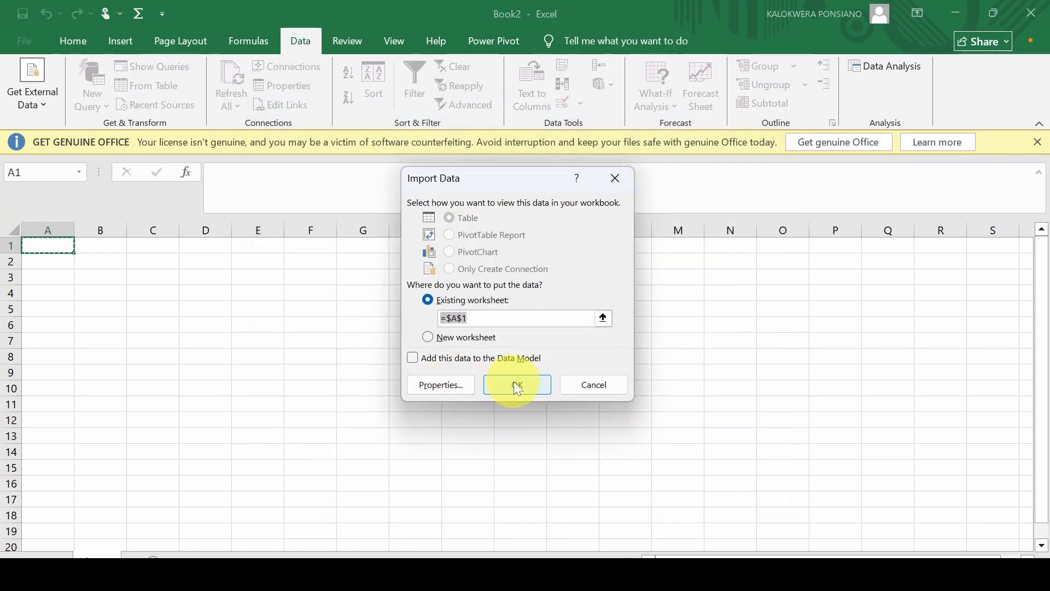
pyautogui.click(491, 389)
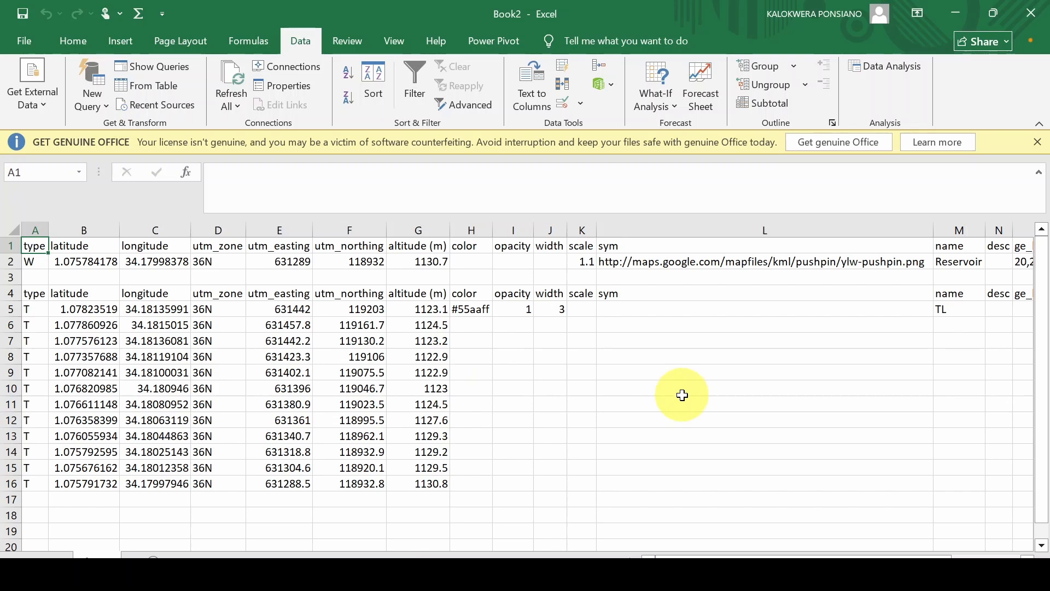
# - Delete the type, latitude, longitude, utm_zone, color, opacity, width, scale and sym columns
pyautogui.keyDown('ctrl'); pyautogui.scroll(-1, 682, 395); pyautogui.keyUp('ctrl')
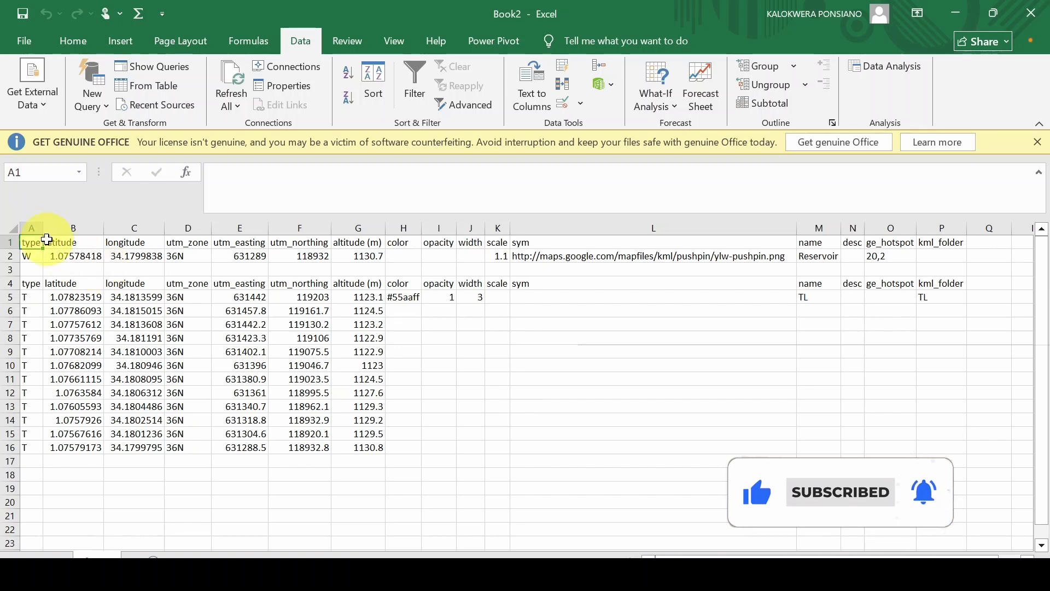
pyautogui.click(34, 227)
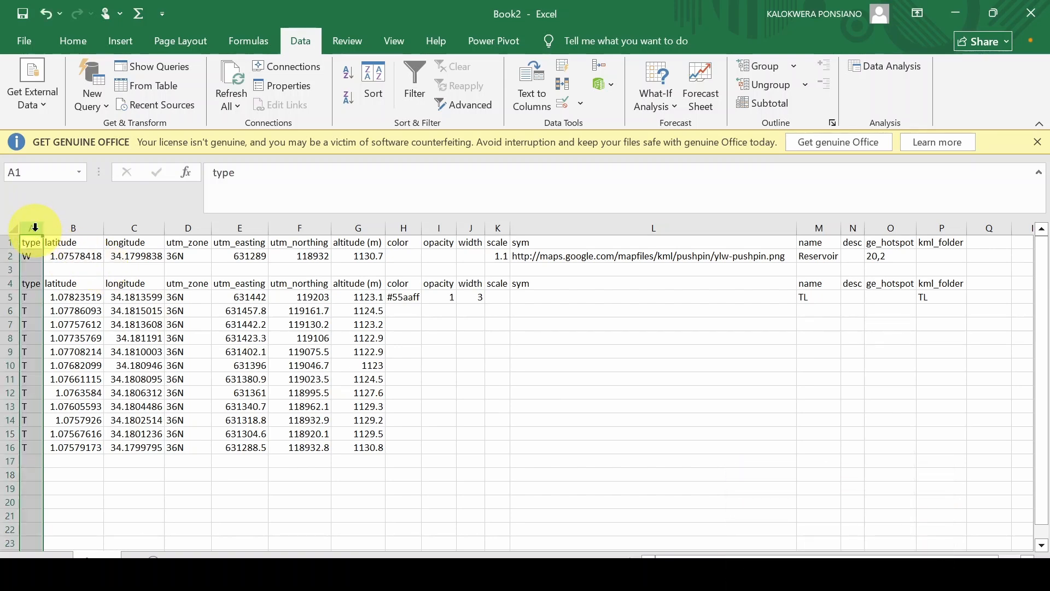
pyautogui.hotkey('ctrl', '-')
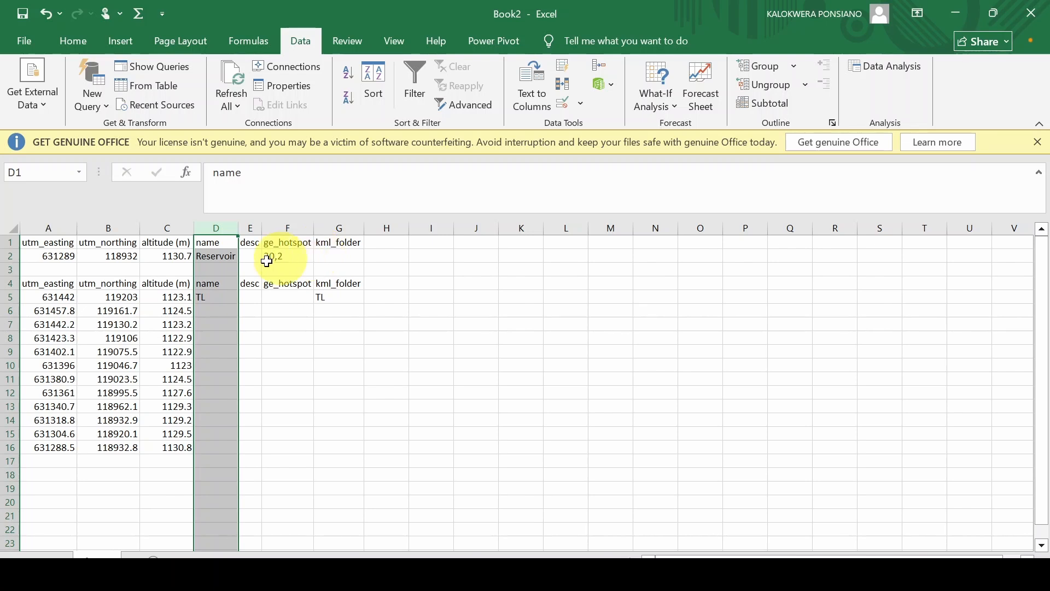
# - Delete the desc, ge_hotspot and kml_folder columns, keeping the name column with the Reservoir and TL entries
pyautogui.click(220, 258)
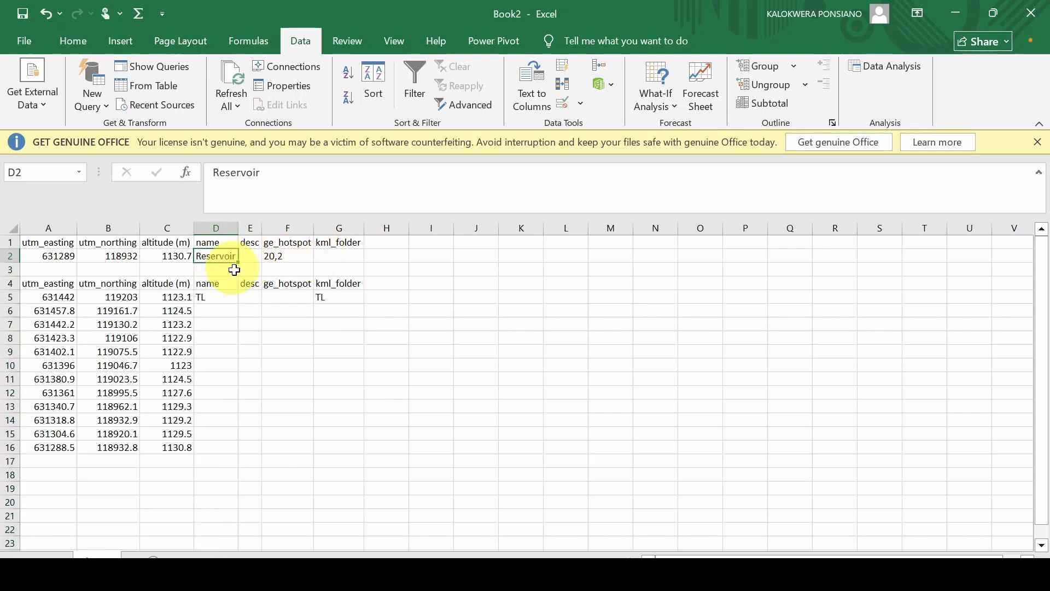
pyautogui.click(216, 295)
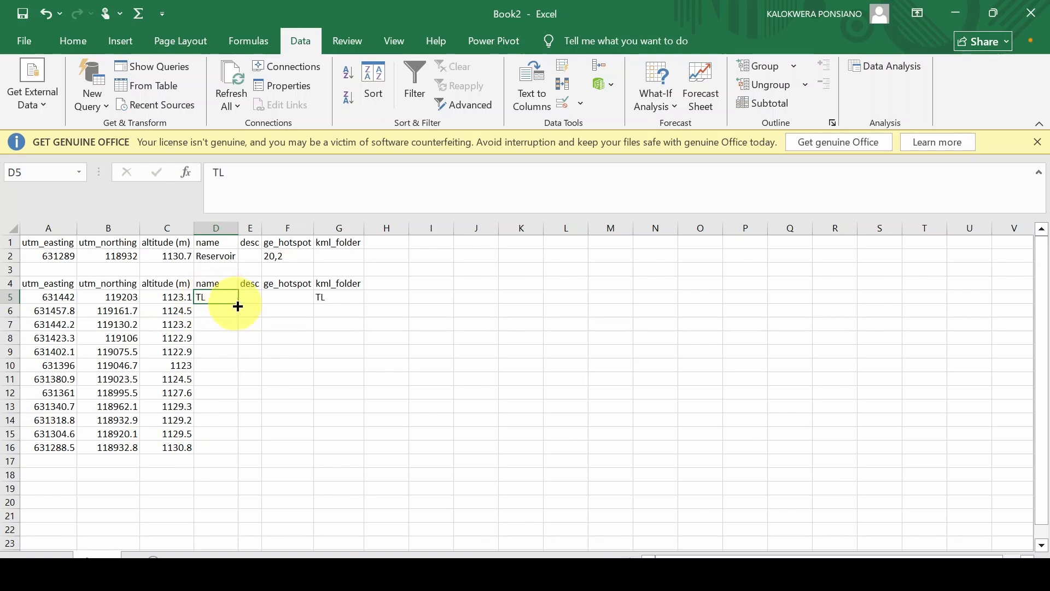
pyautogui.moveTo(251, 227); pyautogui.dragTo(321, 226)
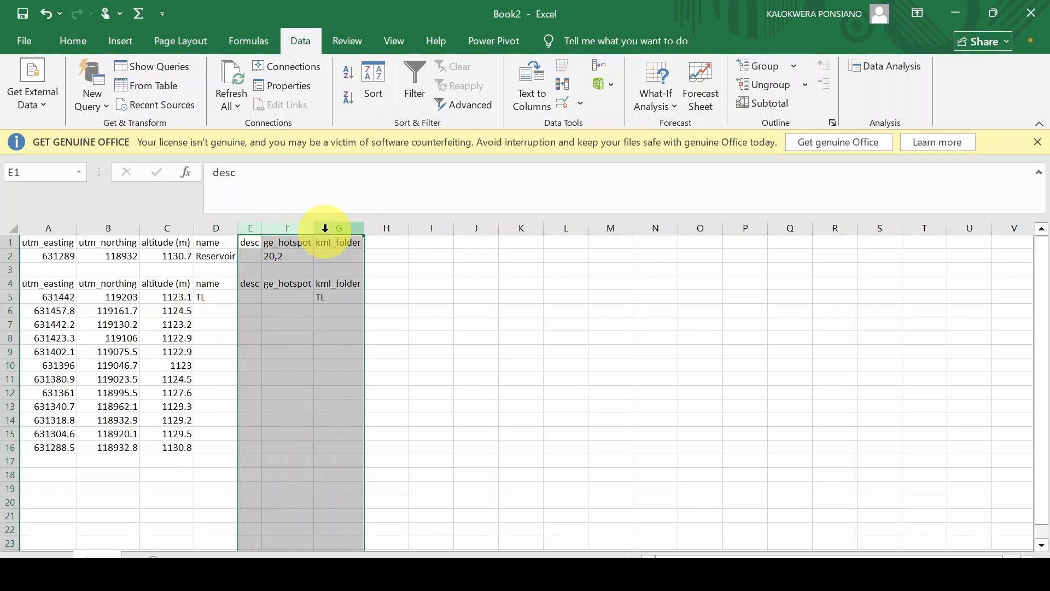
pyautogui.rightClick(322, 228)
pyautogui.click(383, 402)
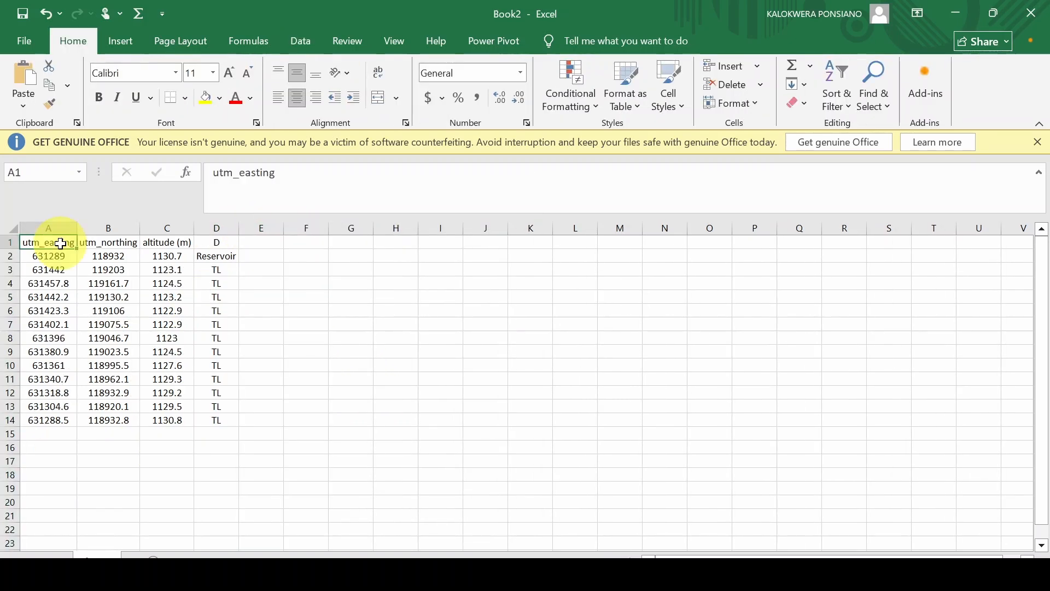
# - Rename the easting, northing and altitude column headers in row 1 as E, N and Z
pyautogui.write('E')
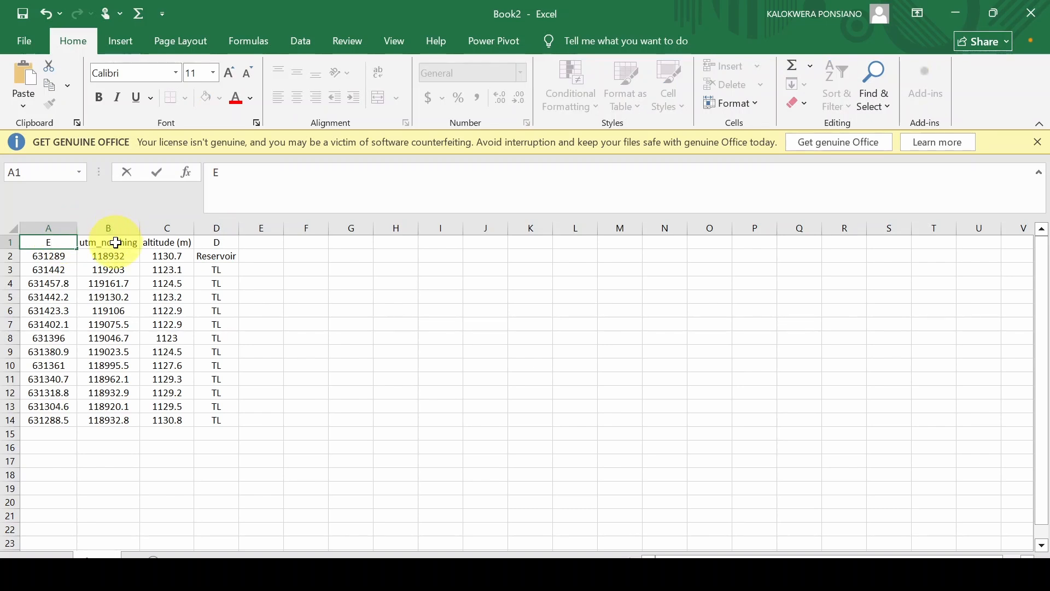
pyautogui.click(116, 243)
pyautogui.write('N')
pyautogui.click(156, 241)
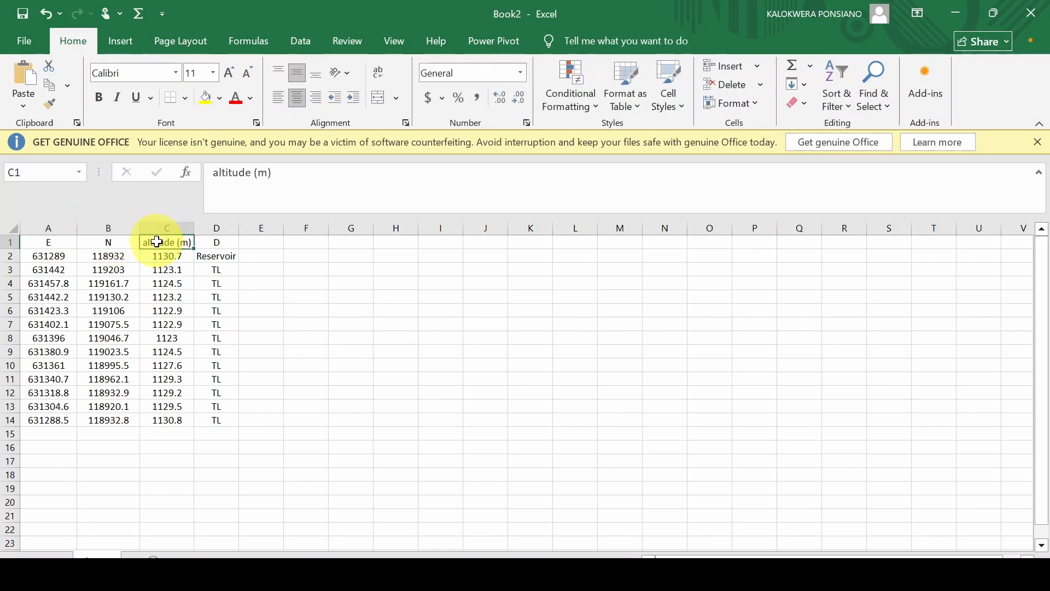
pyautogui.write('Z')
pyautogui.click(217, 241)
# - Select the whole E column
pyautogui.click(48, 227)
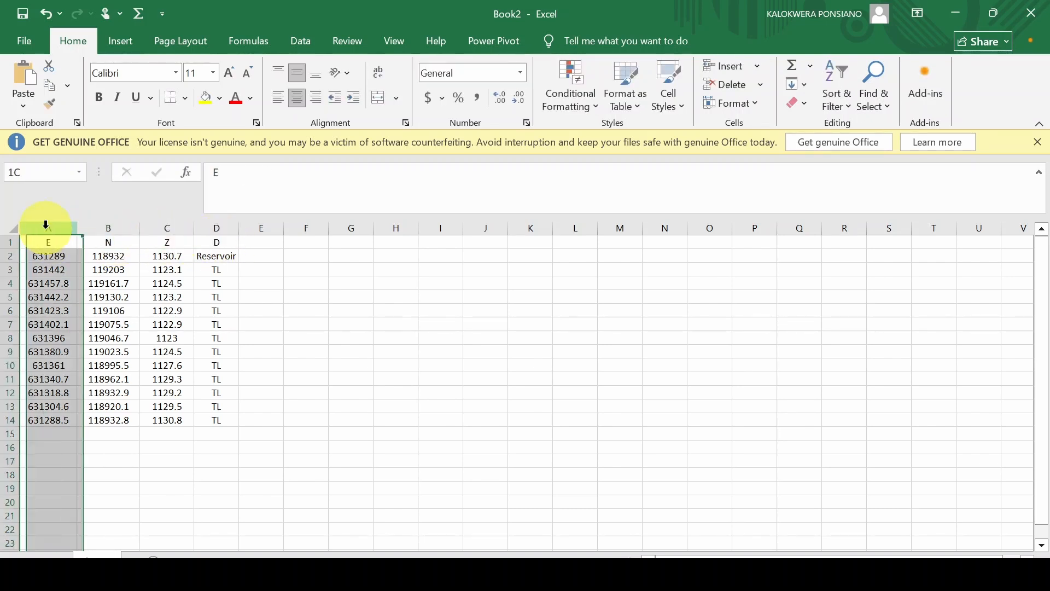